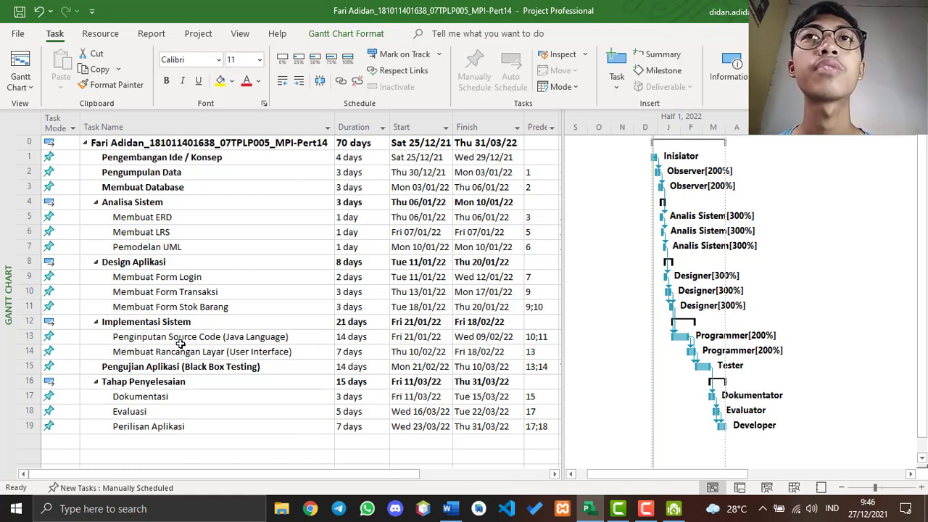
Step: Examine the full task list with its durations and dates, highlighting the Predecessors column
scroll(249, 352, down, 1)
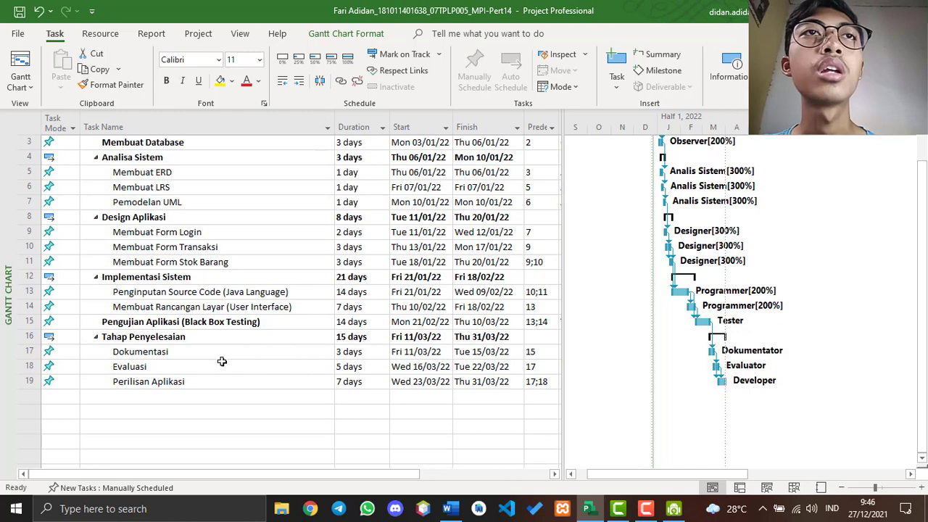
scroll(222, 361, up, 1)
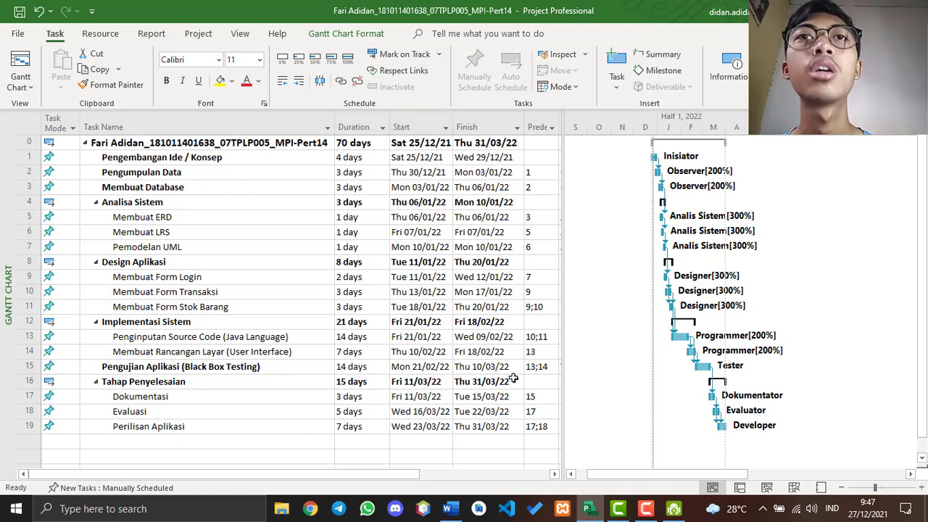
click(540, 127)
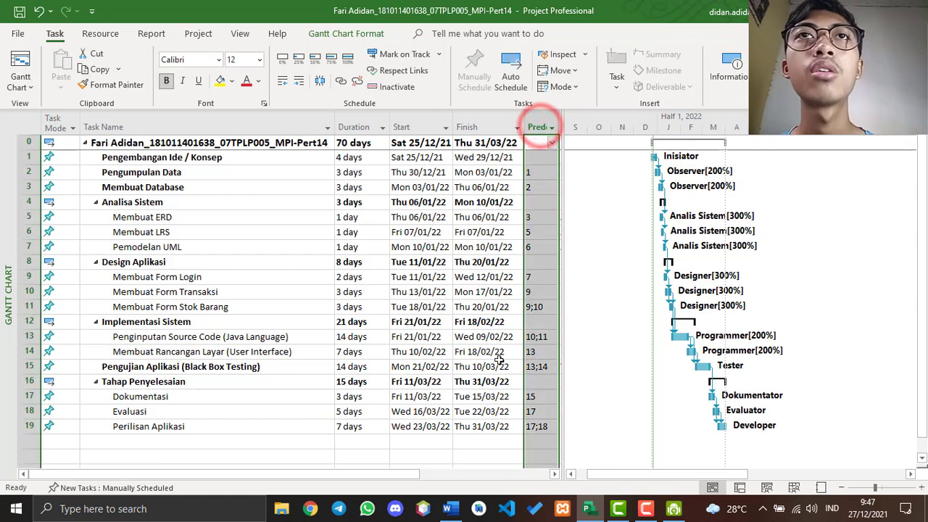
click(542, 129)
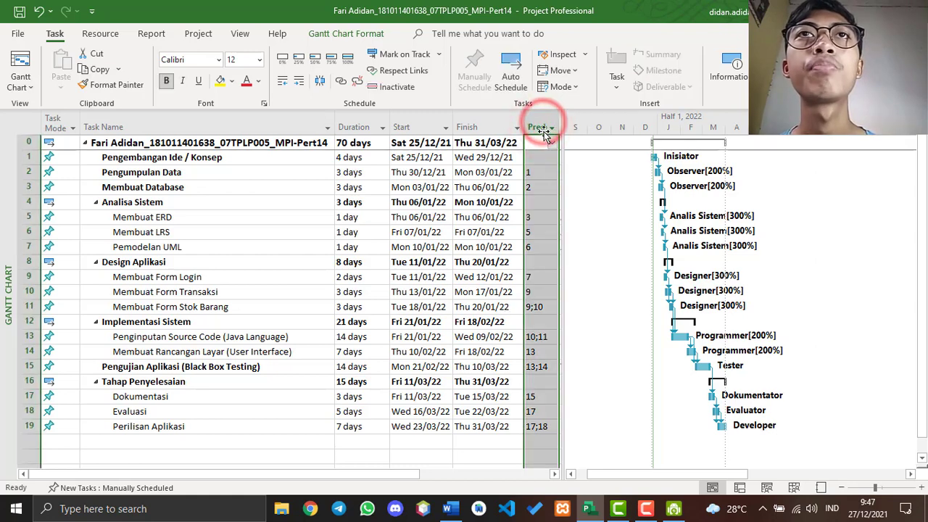
click(379, 444)
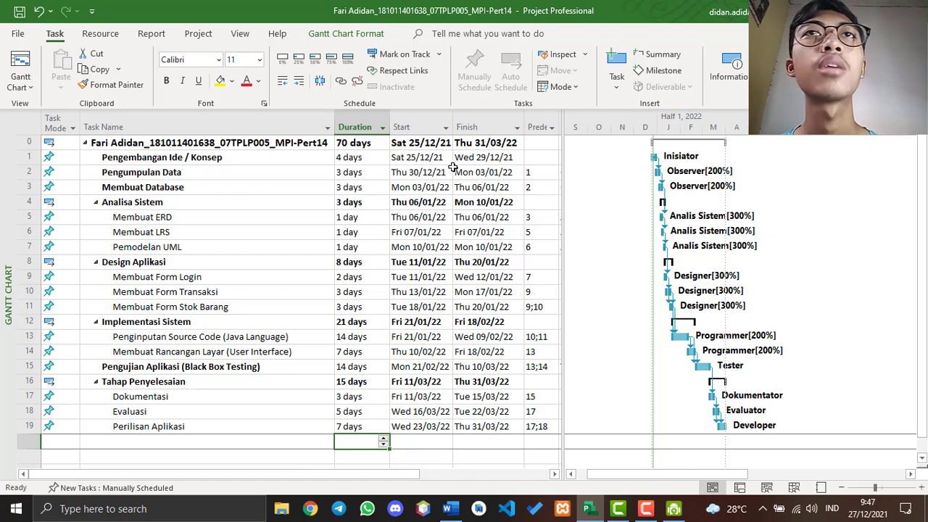
Step: Review the predecessor links of the opening tasks, from Pengembangan Ide / Konsep through Membuat Database to the Analisa Sistem summary
click(24, 174)
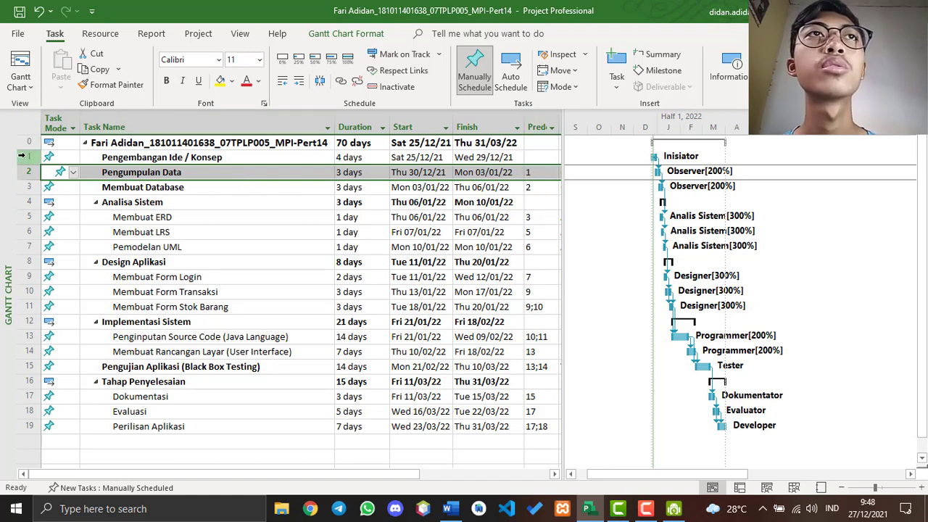
click(21, 156)
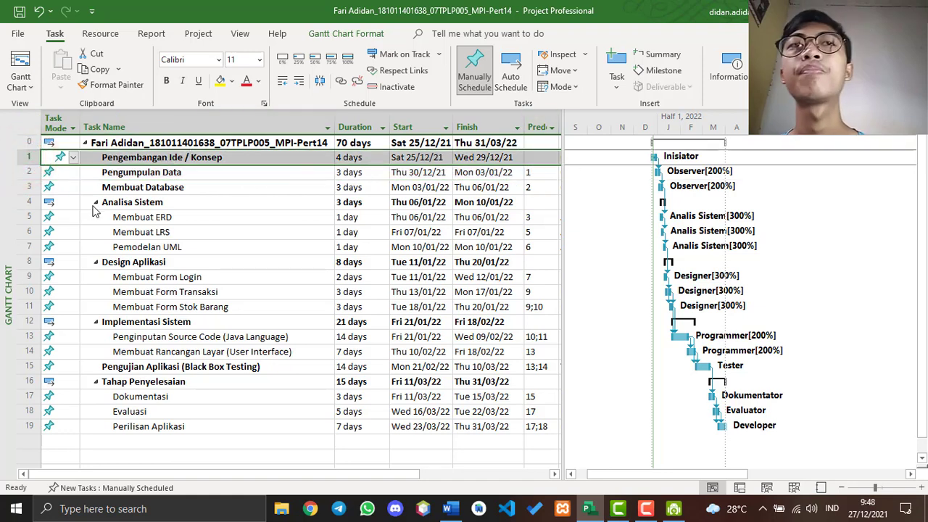
click(16, 171)
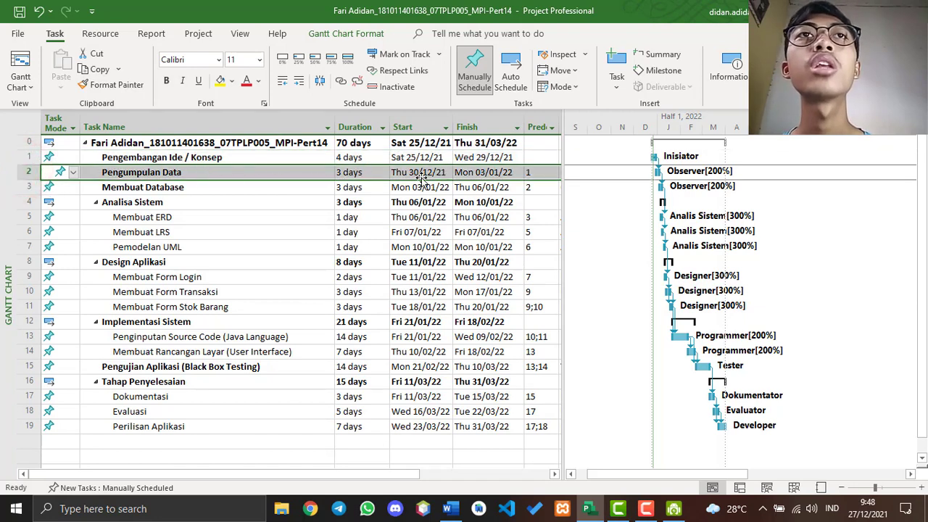
click(531, 172)
text(1)
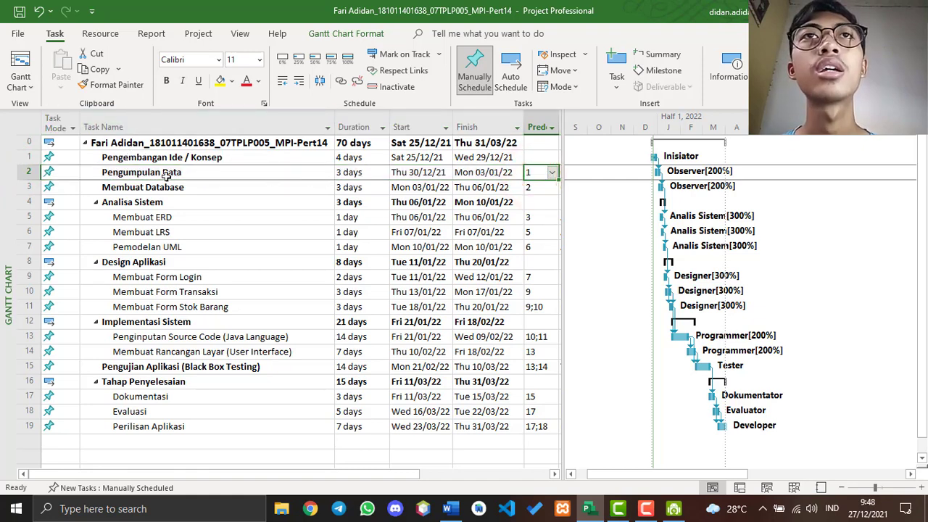
click(29, 172)
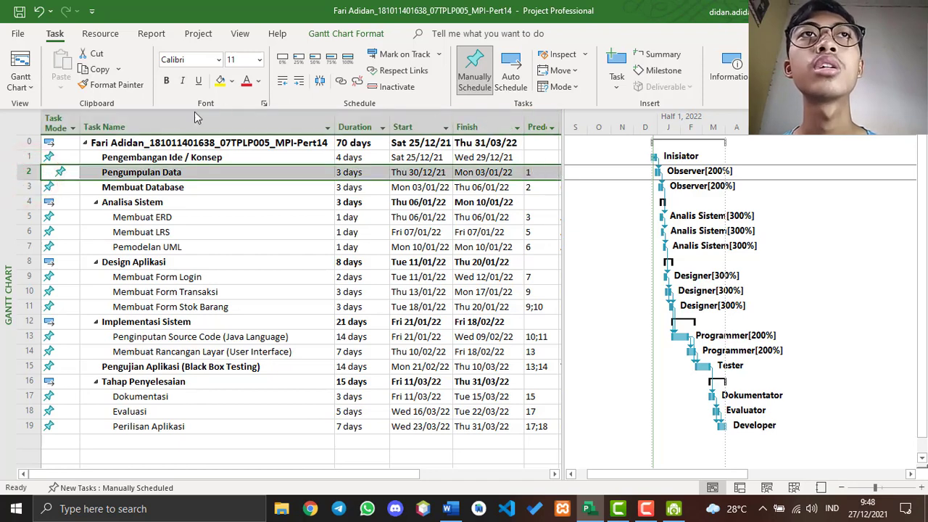
click(520, 190)
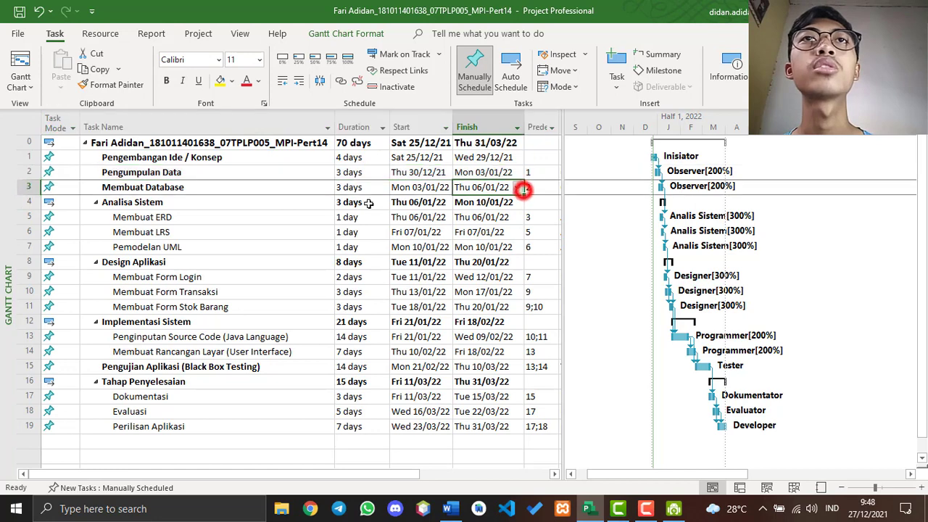
click(26, 190)
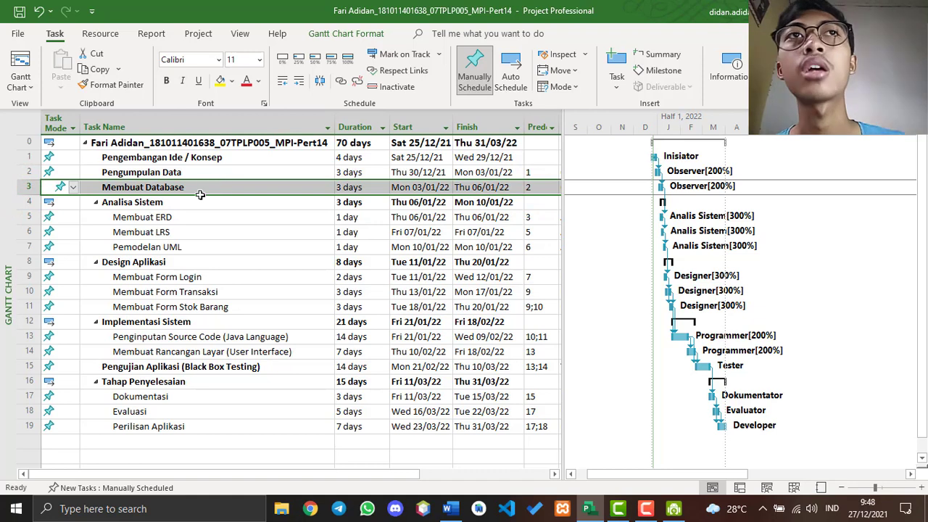
click(16, 201)
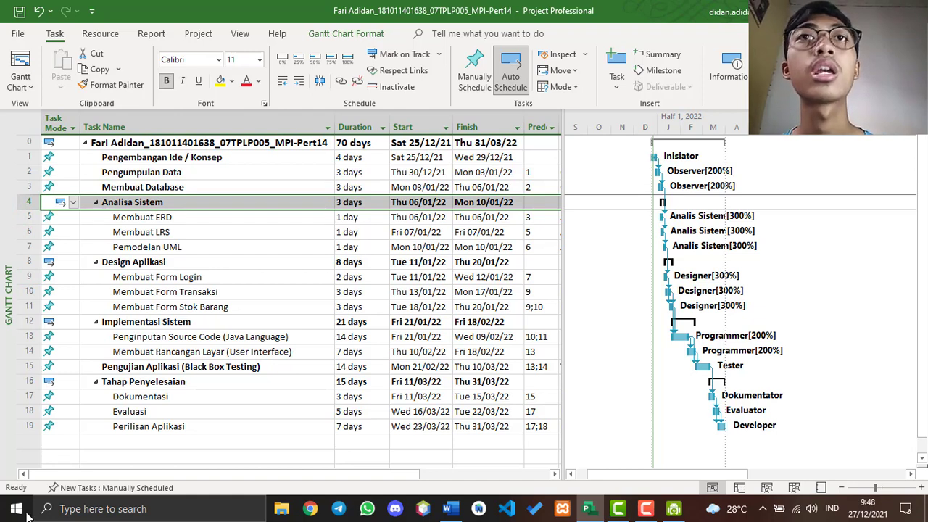
Step: Review the predecessor links from the Design Aplikasi form tasks through Penginputan Source Code and Pengujian Aplikasi to Dokumentasi
click(18, 307)
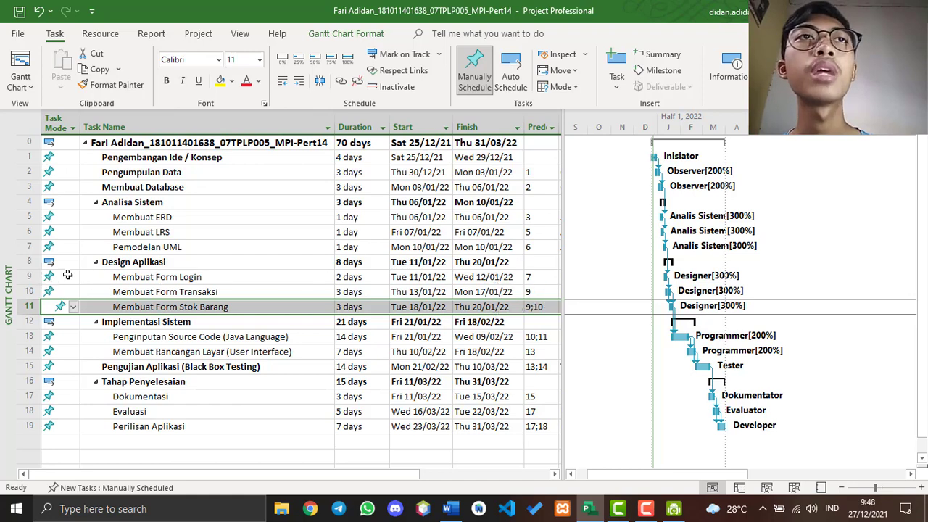
click(190, 277)
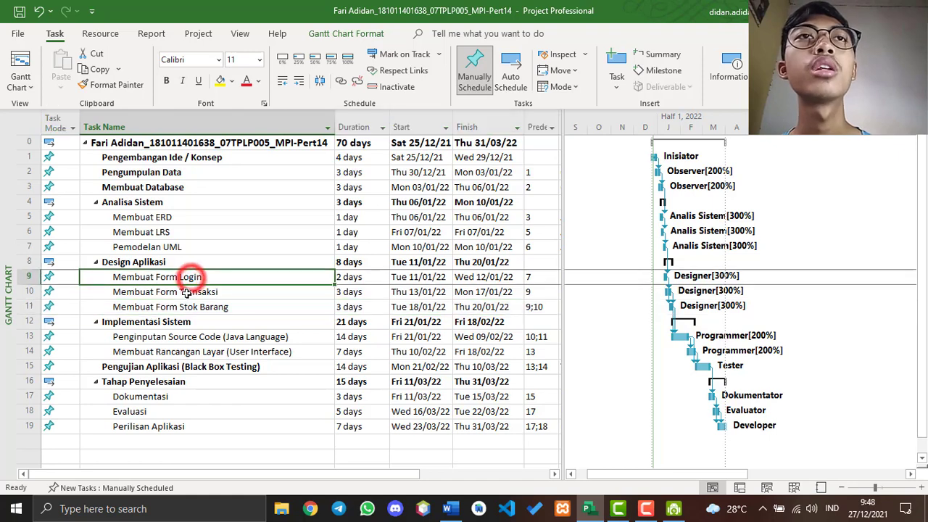
click(187, 293)
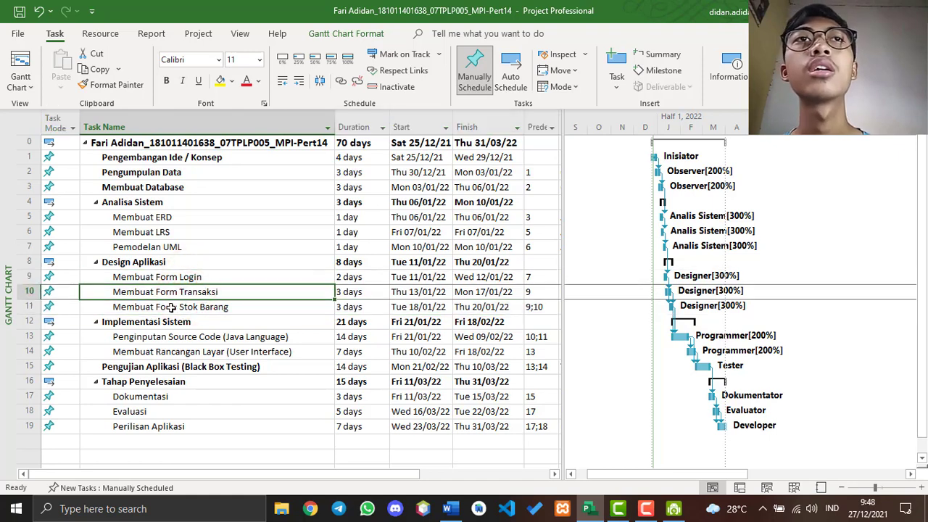
click(206, 308)
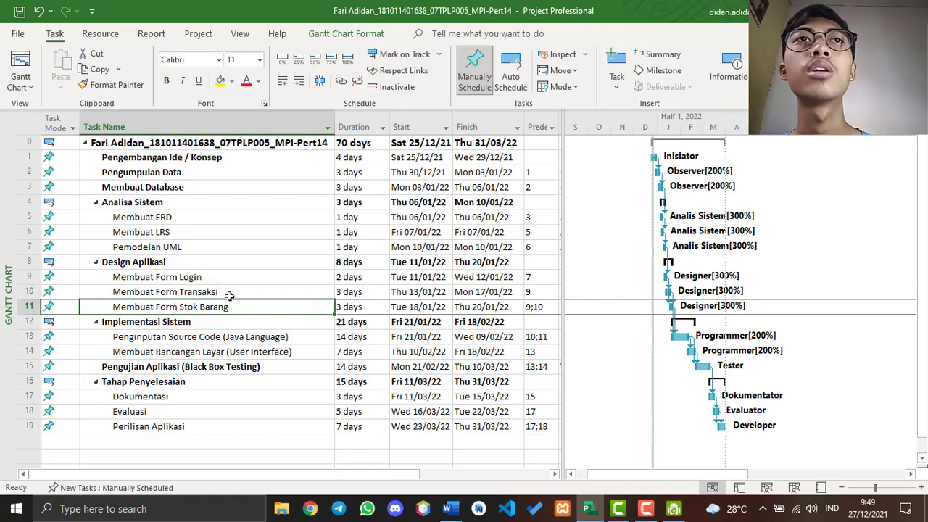
click(21, 307)
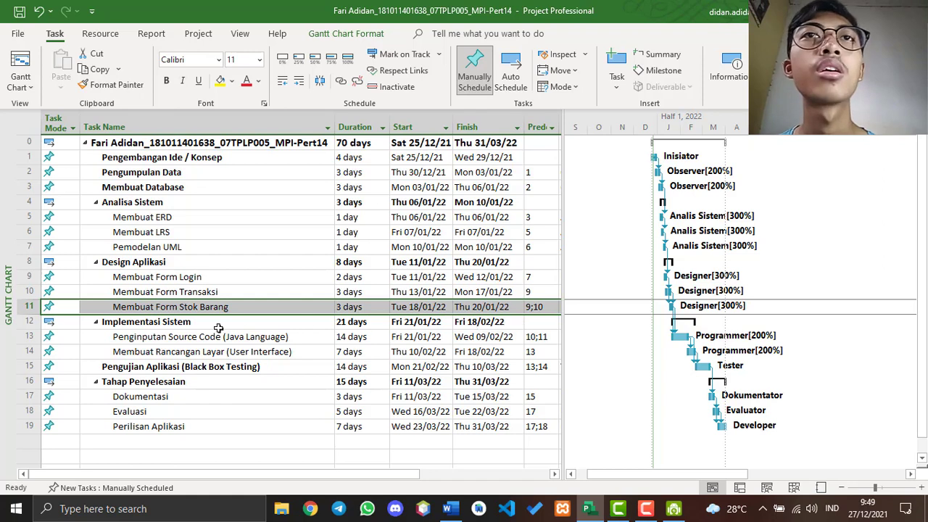
click(24, 336)
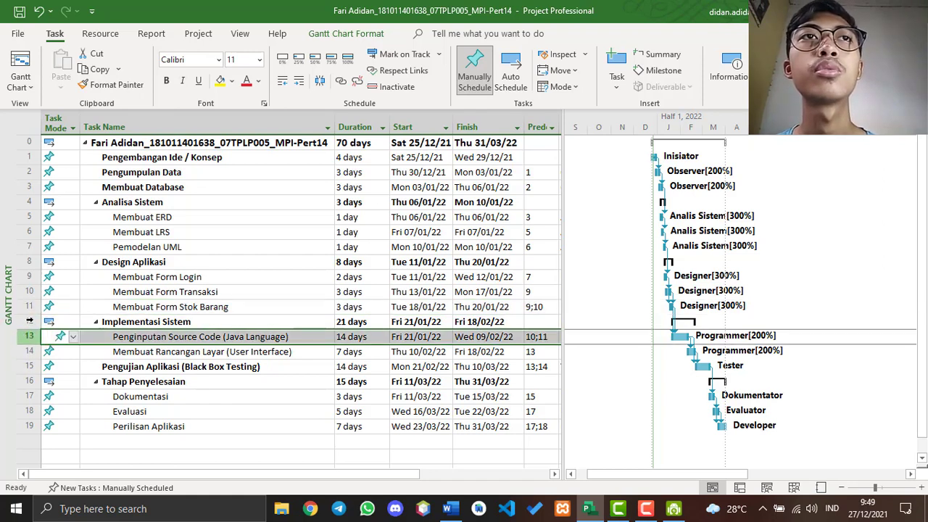
click(20, 366)
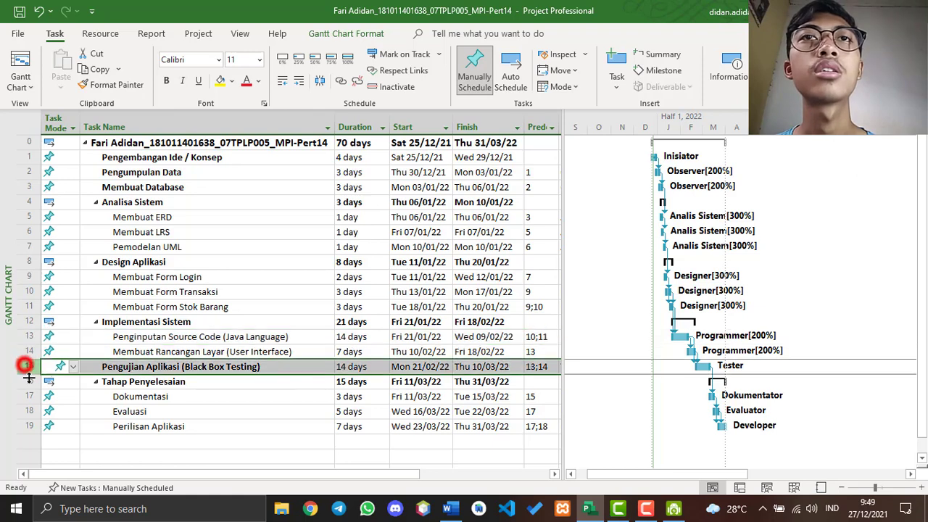
click(24, 396)
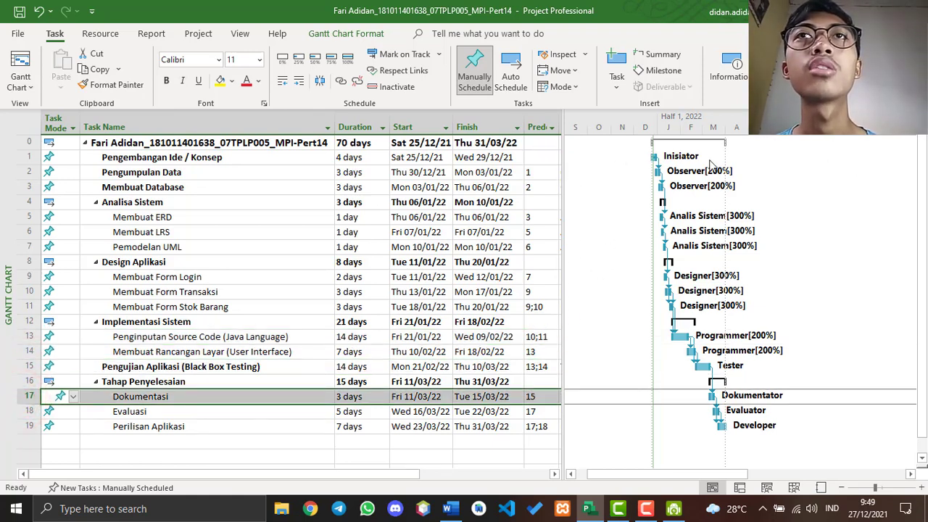
Step: Examine the Gantt chart bars and their resource labels beside the task table, adjusting the divider to end at the Predecessors column
click(767, 173)
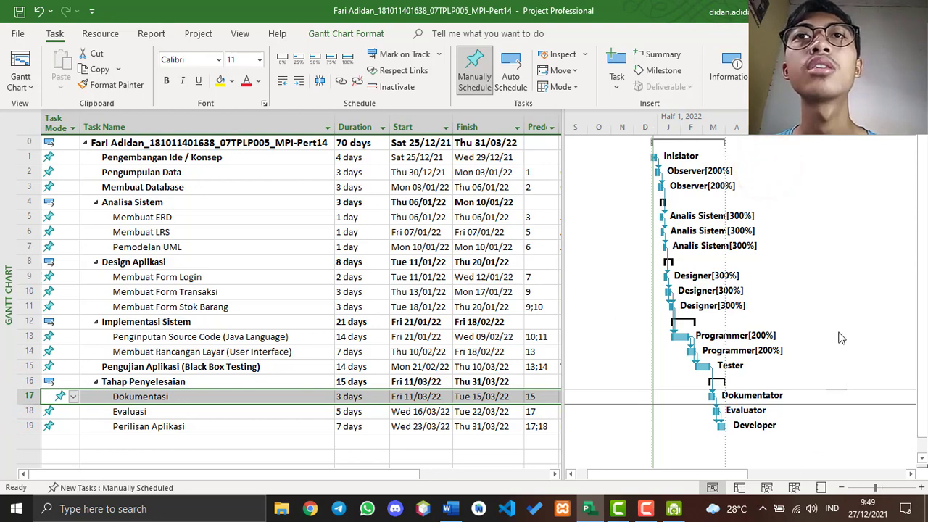
click(622, 211)
click(784, 236)
click(633, 346)
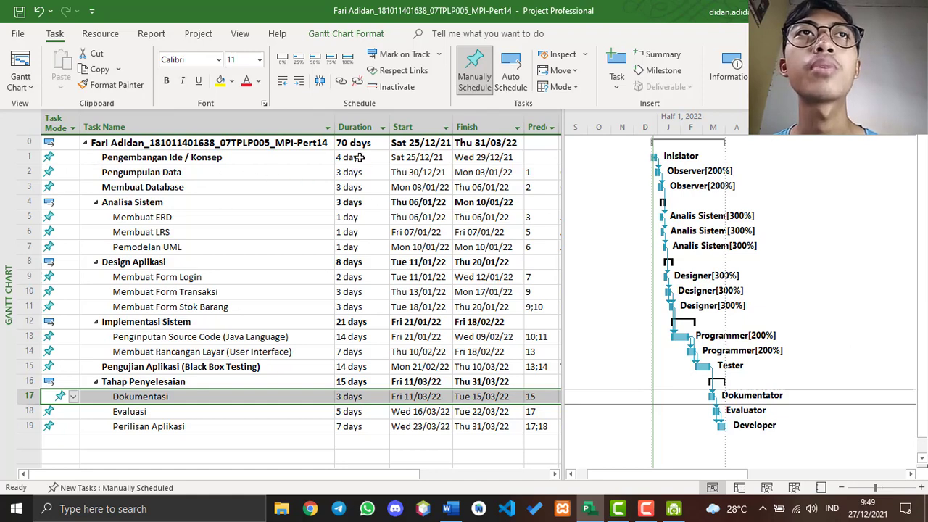
click(225, 292)
click(229, 216)
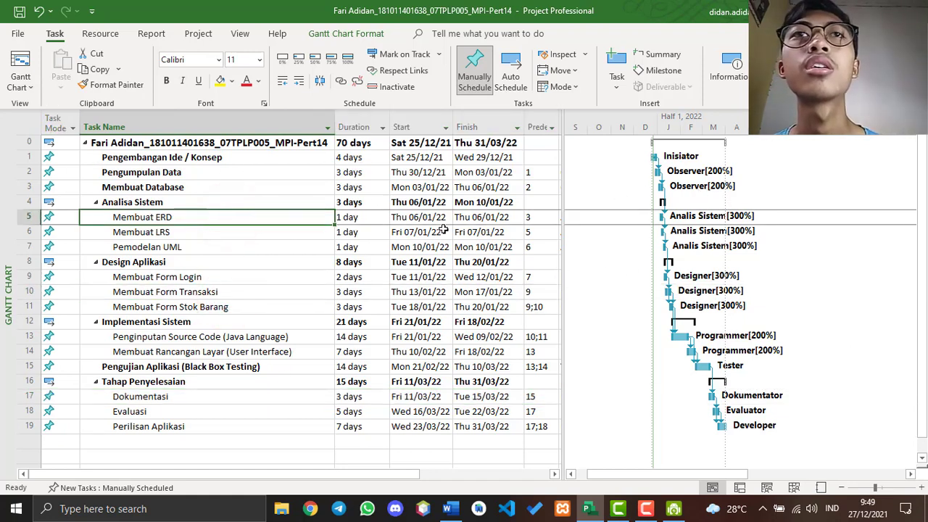
drag(569, 124, 570, 126)
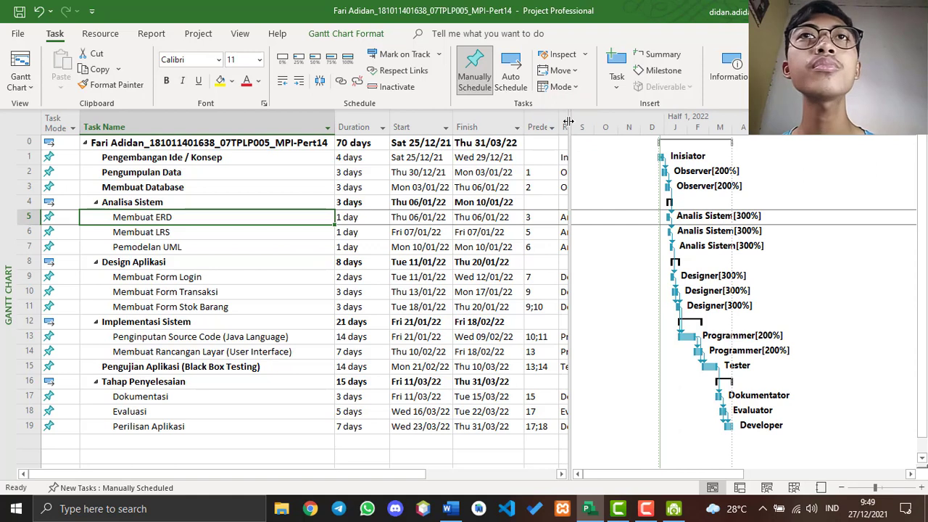
drag(568, 127, 559, 132)
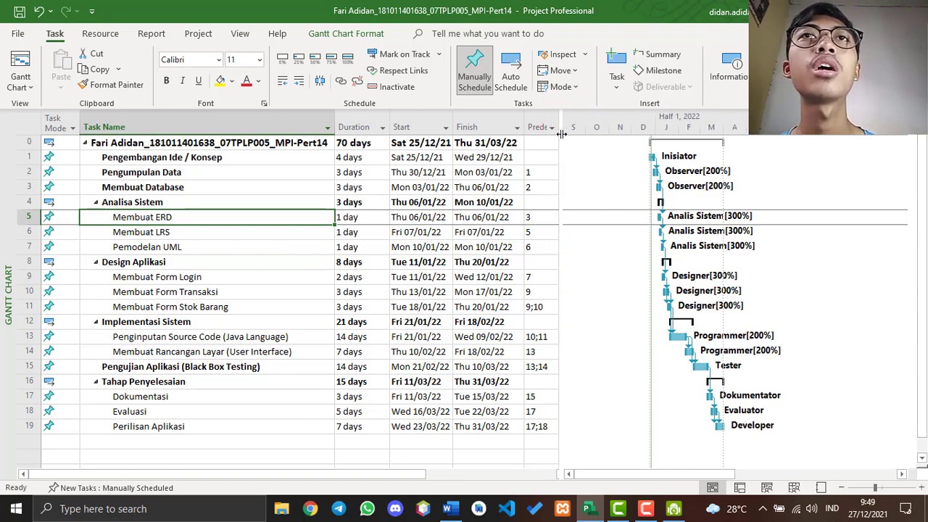
Step: Switch from the Gantt Chart to the Resource Sheet view of the project
click(99, 37)
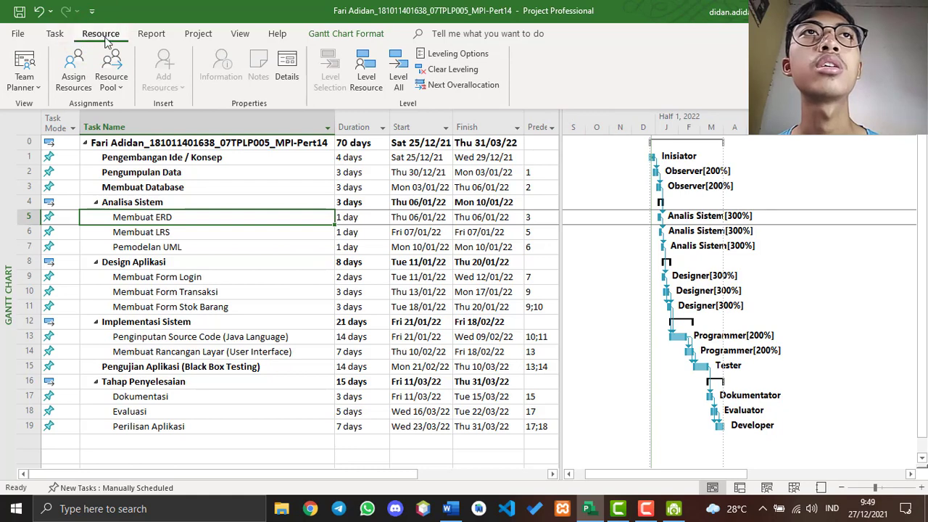
click(197, 34)
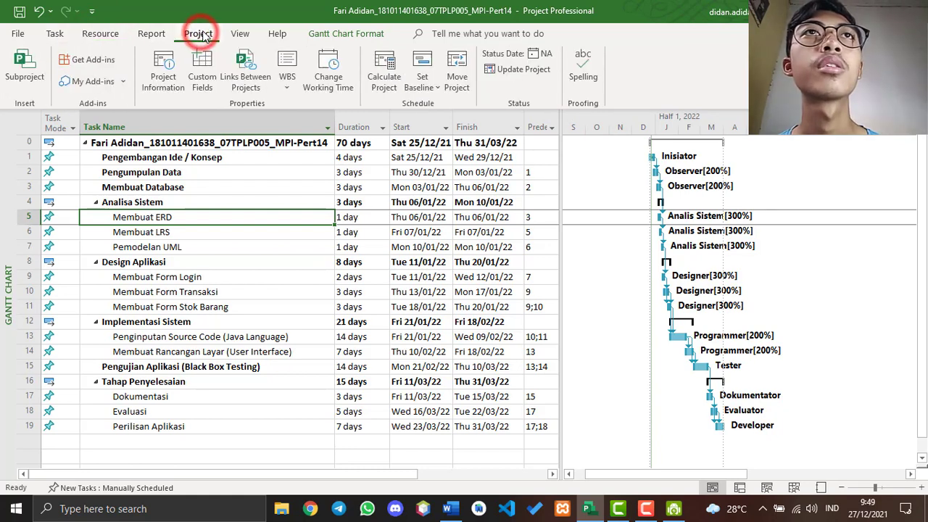
click(110, 33)
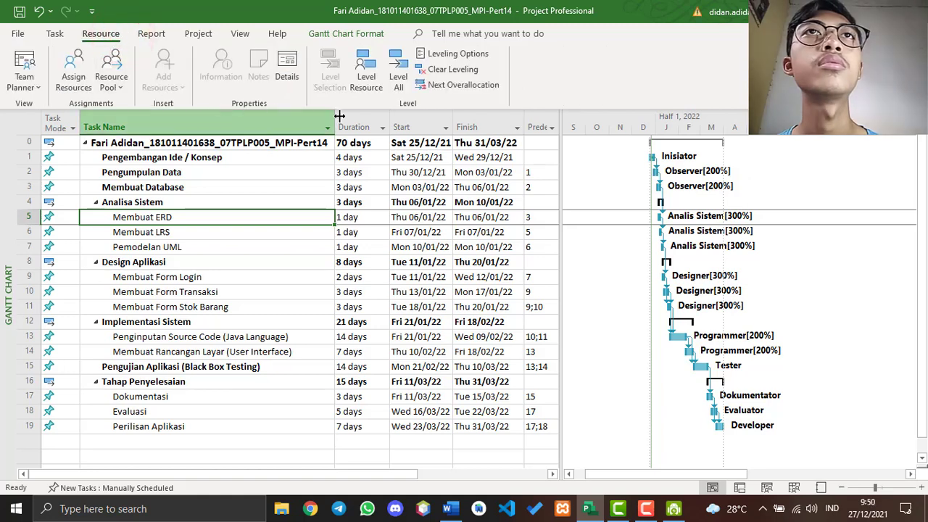
click(576, 12)
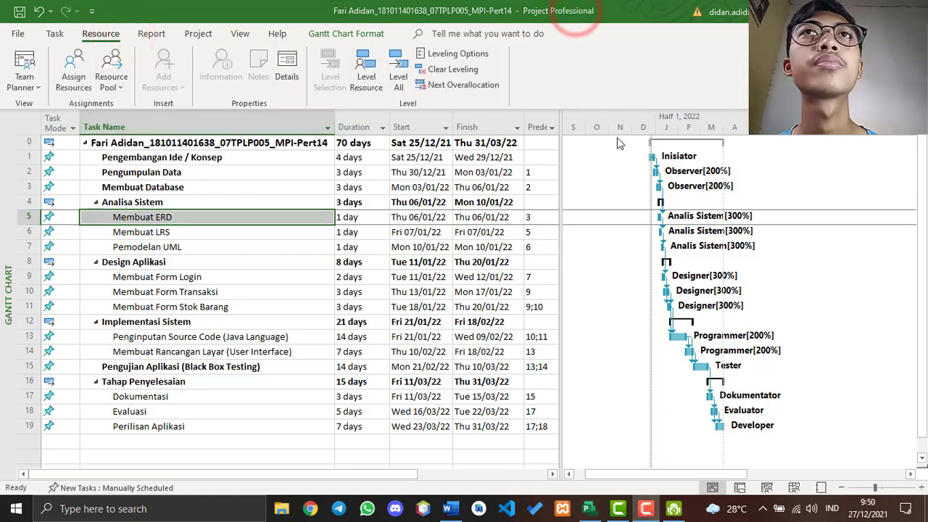
click(240, 34)
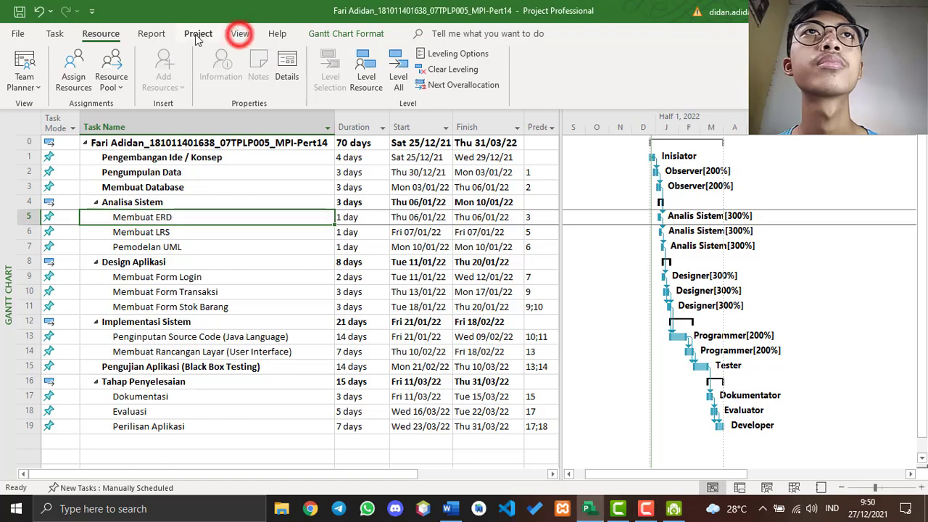
click(197, 34)
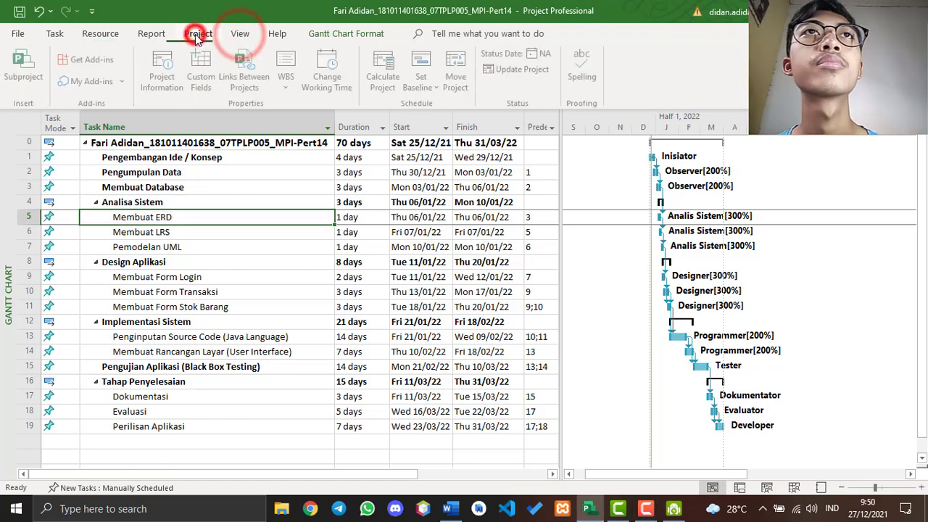
click(96, 35)
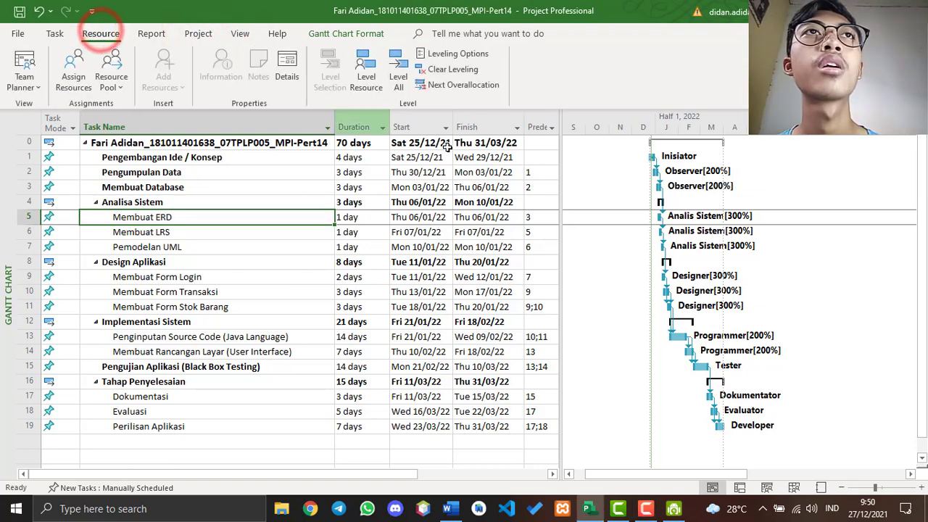
click(636, 139)
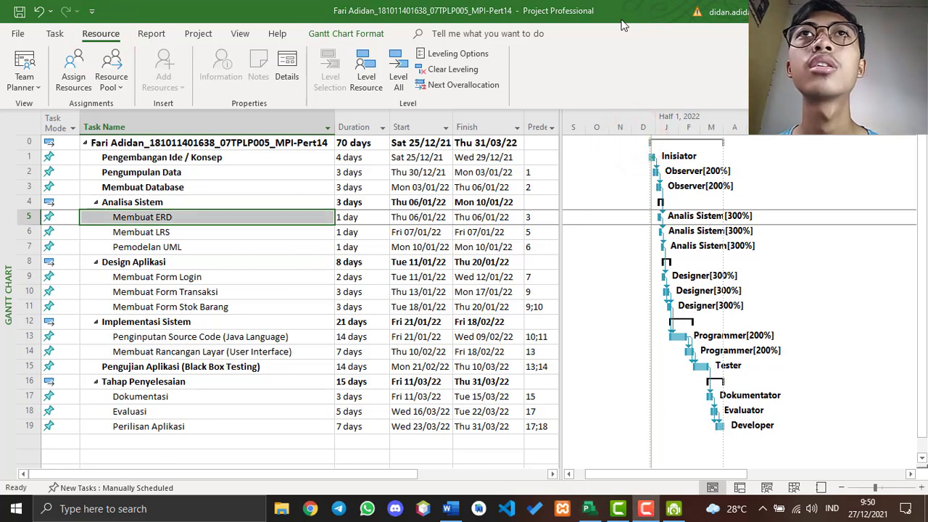
click(794, 489)
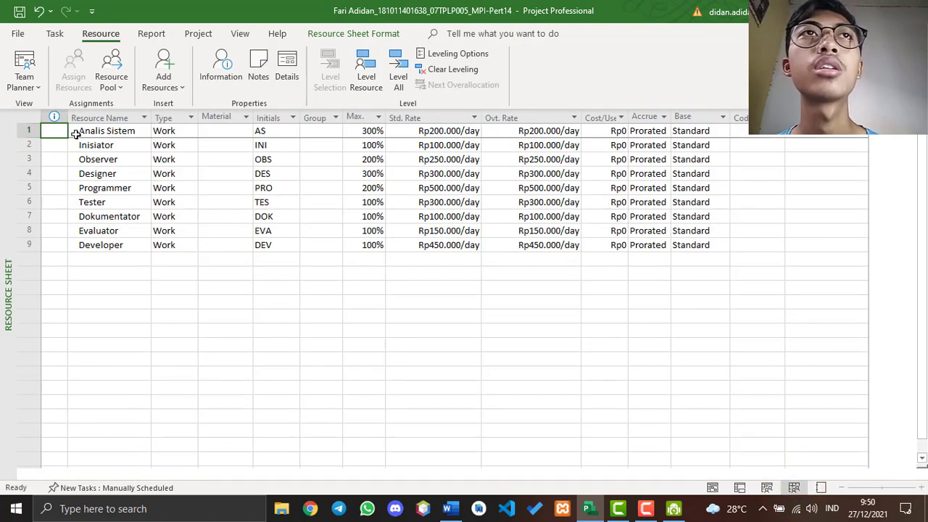
Step: Examine the Resource Name and Type columns, including the type choices available for the Analis Sistem resource
click(97, 118)
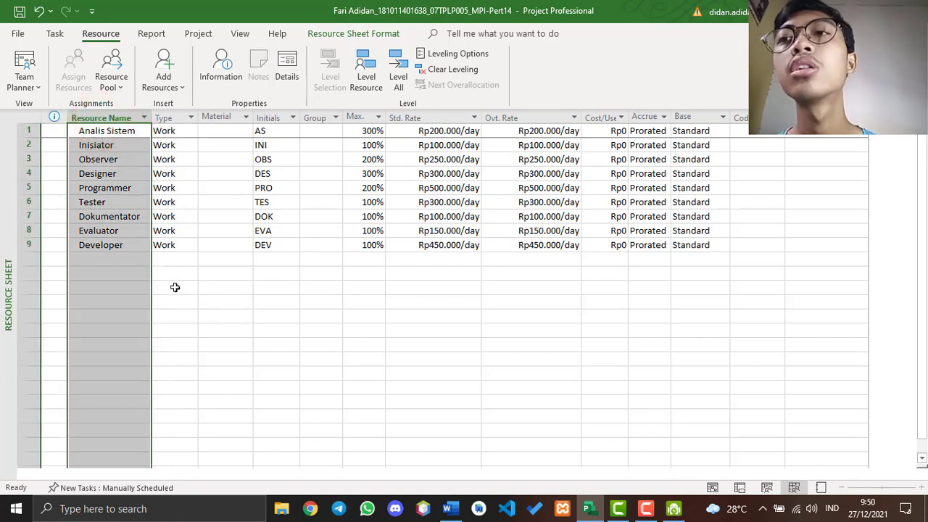
click(190, 301)
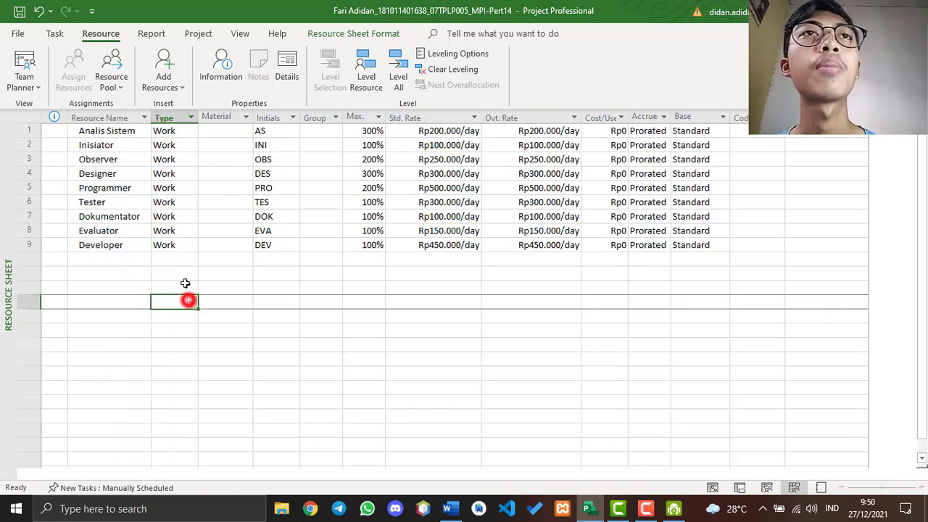
click(176, 117)
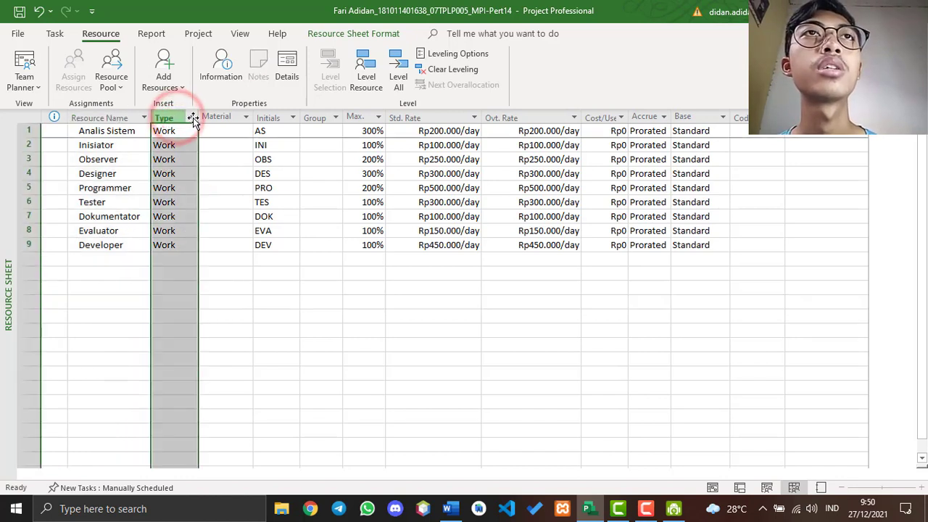
click(191, 117)
click(228, 282)
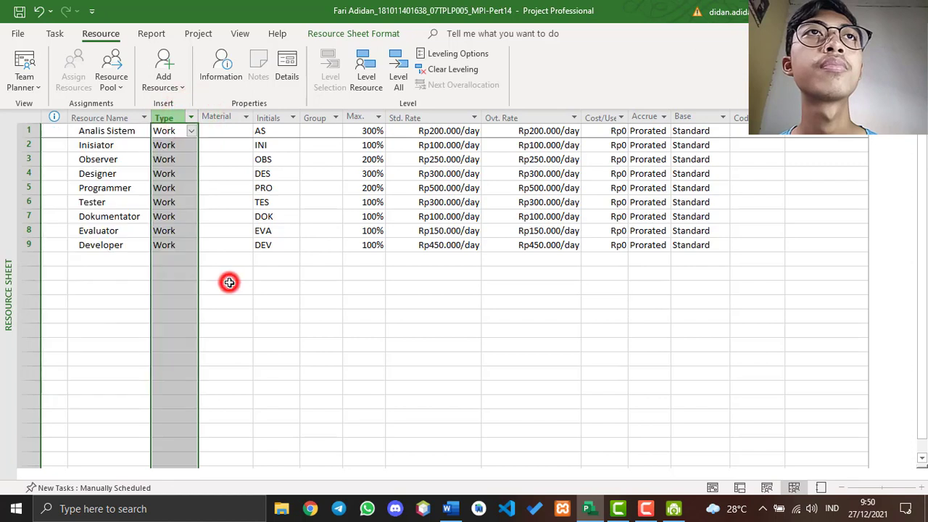
click(184, 145)
click(192, 133)
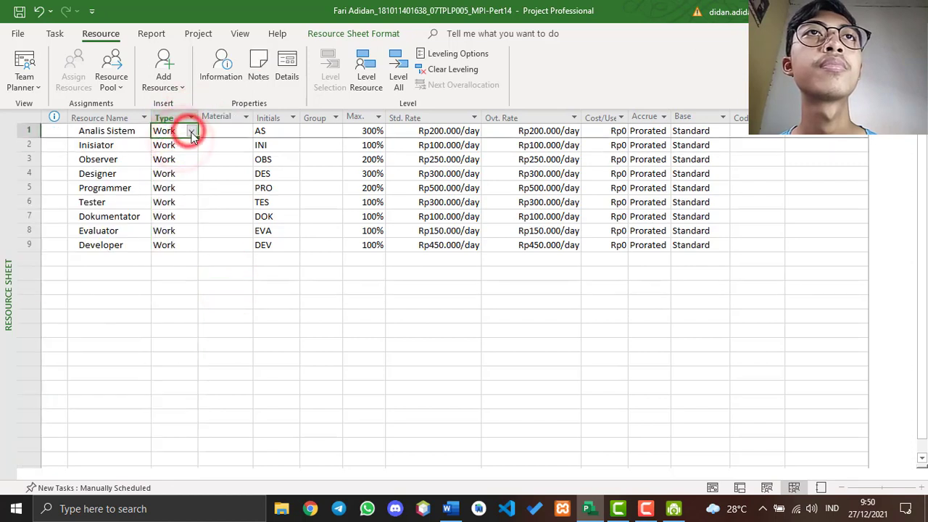
click(192, 132)
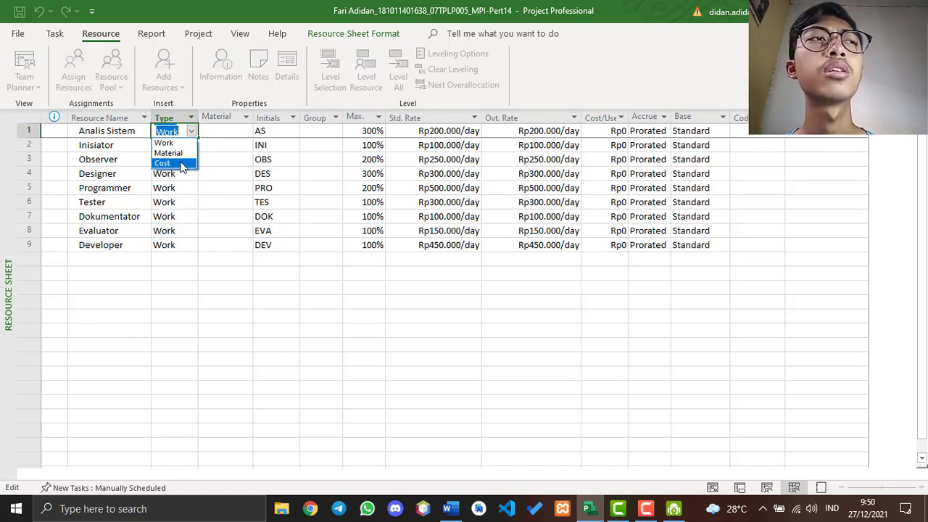
click(176, 251)
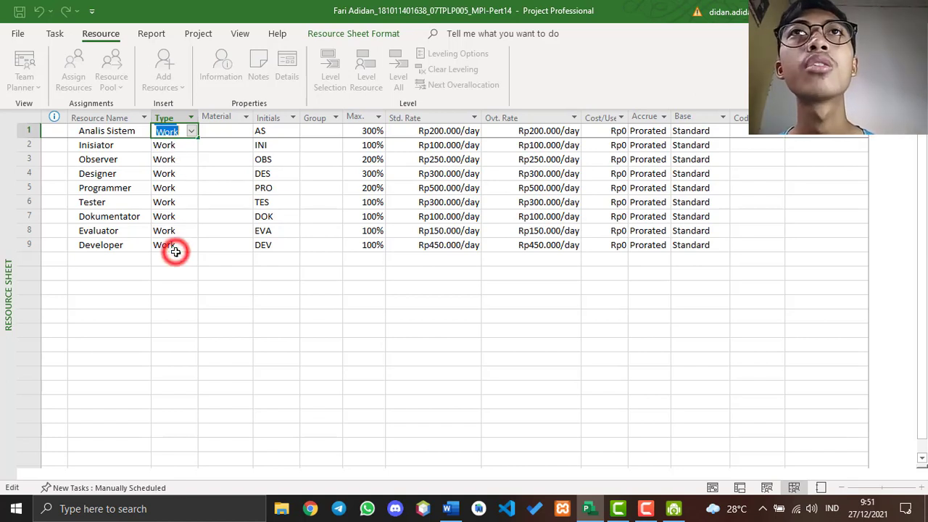
click(191, 145)
Step: Review the resource names from Analis Sistem to Developer, checking them against the Gantt Chart before returning to the Resource Sheet
click(115, 132)
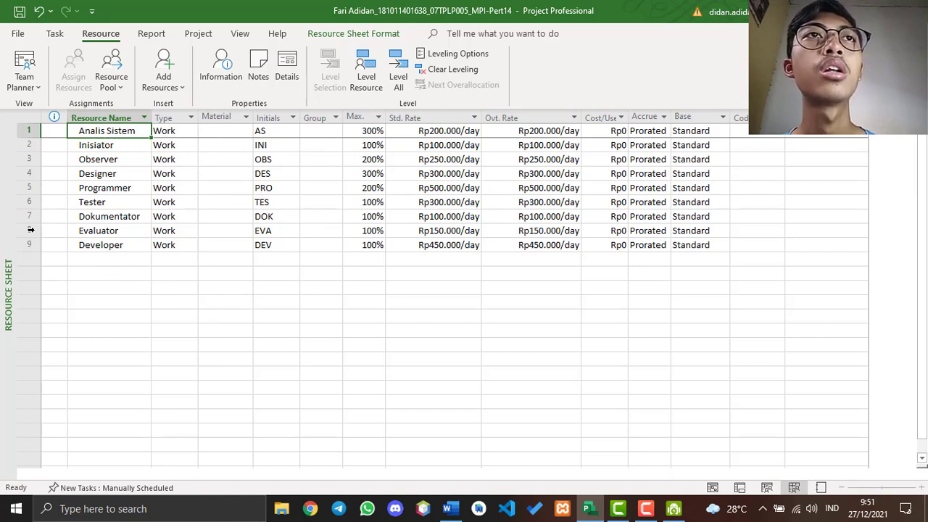
click(113, 120)
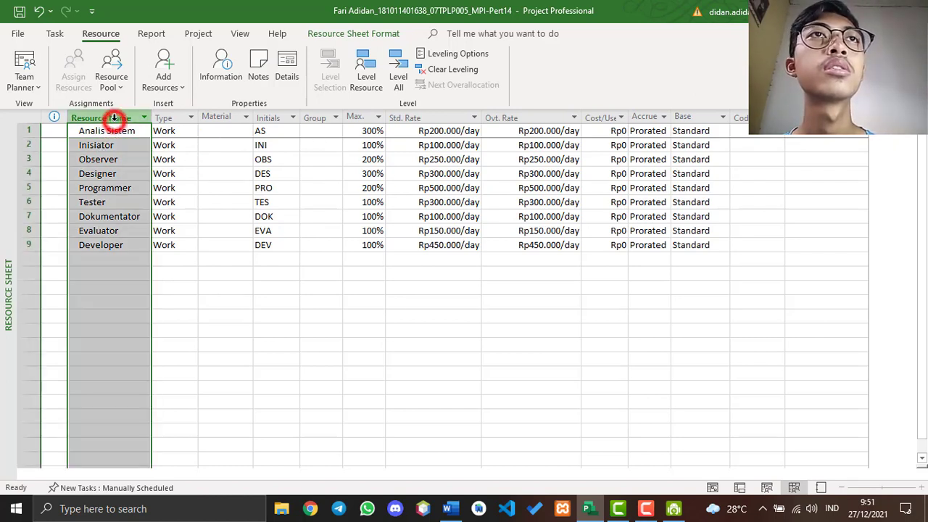
click(124, 258)
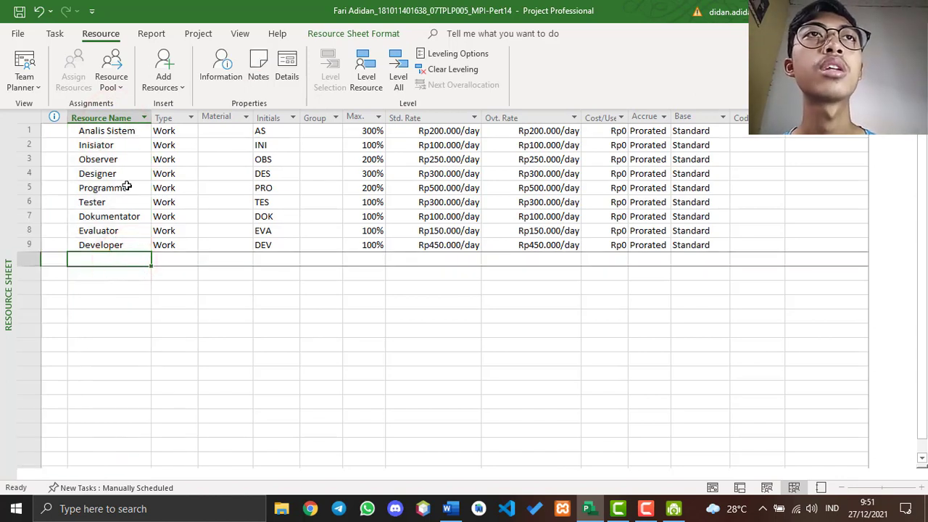
click(112, 245)
click(129, 273)
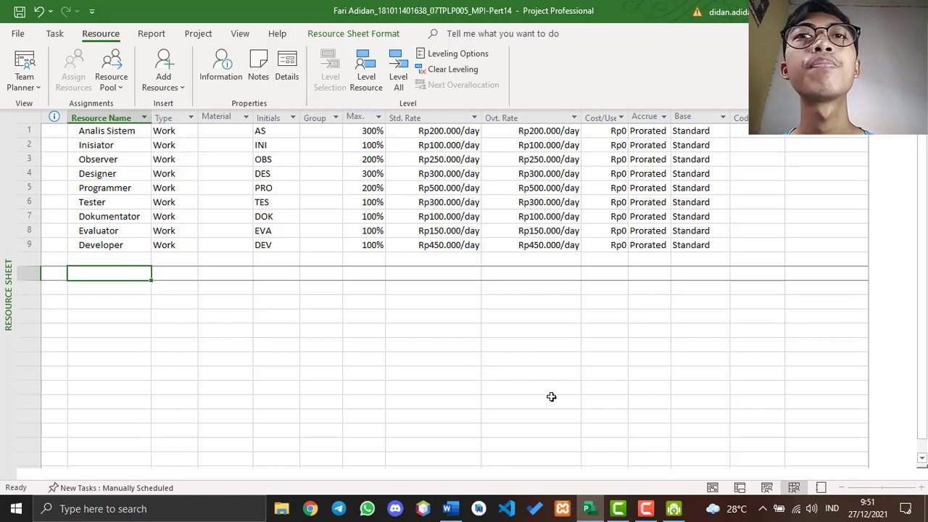
click(712, 487)
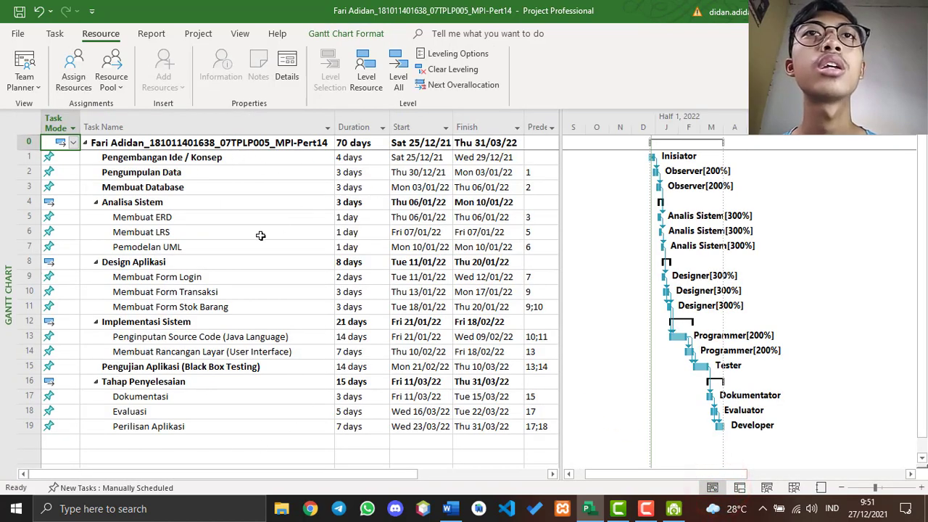
click(795, 488)
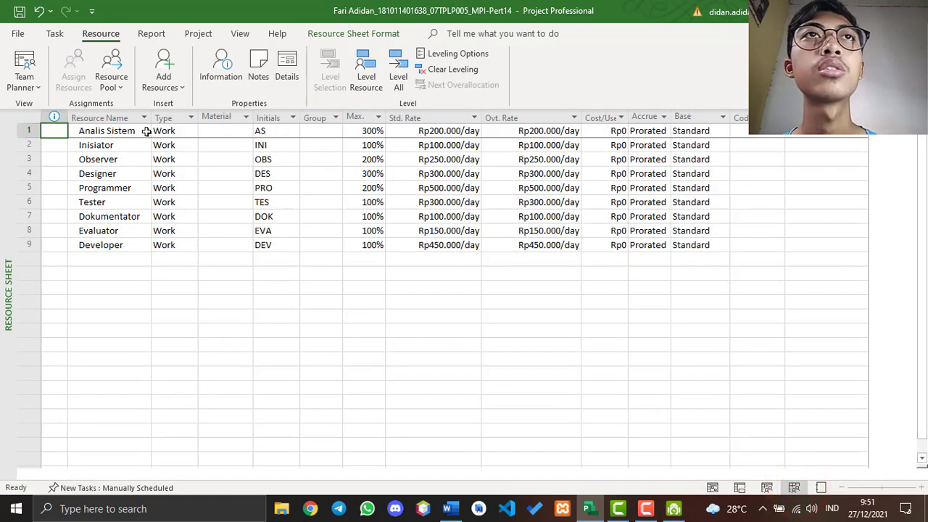
Step: Review the Initials column and the Max. units column of the resource sheet
click(274, 118)
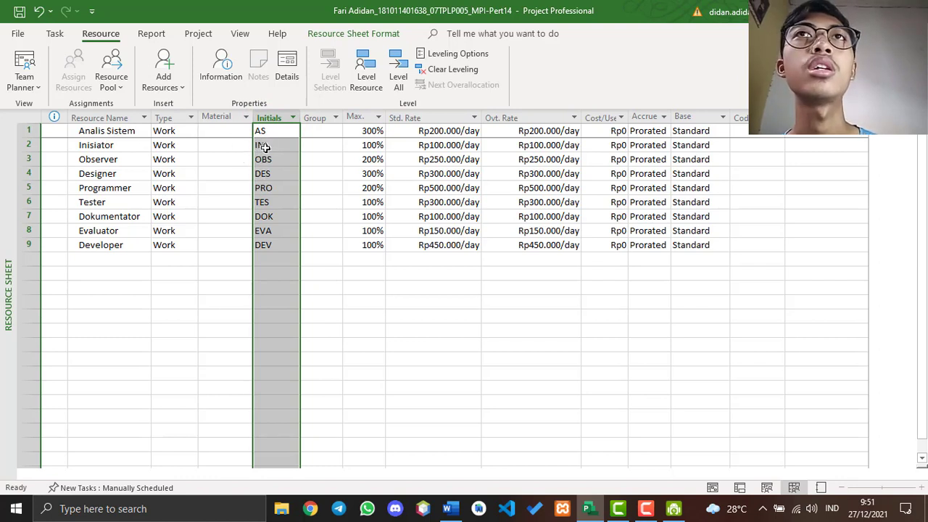
click(338, 288)
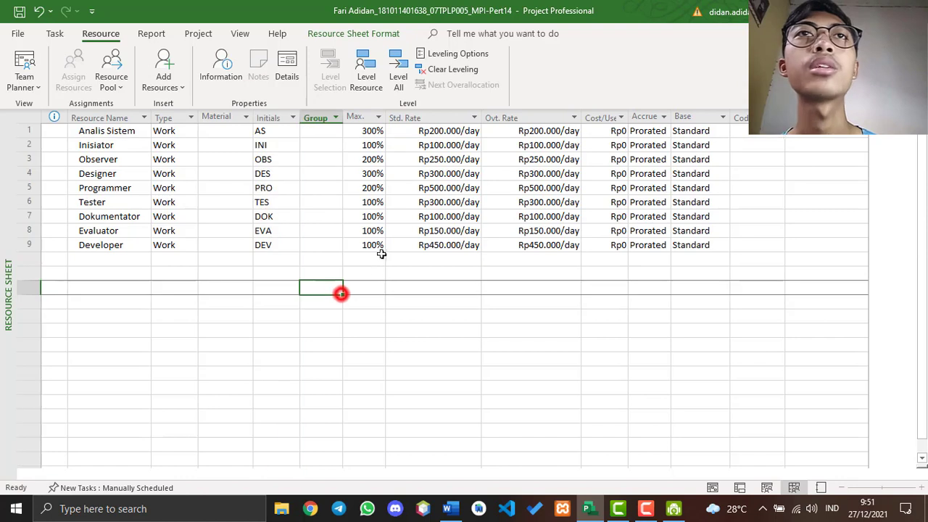
click(360, 116)
click(413, 272)
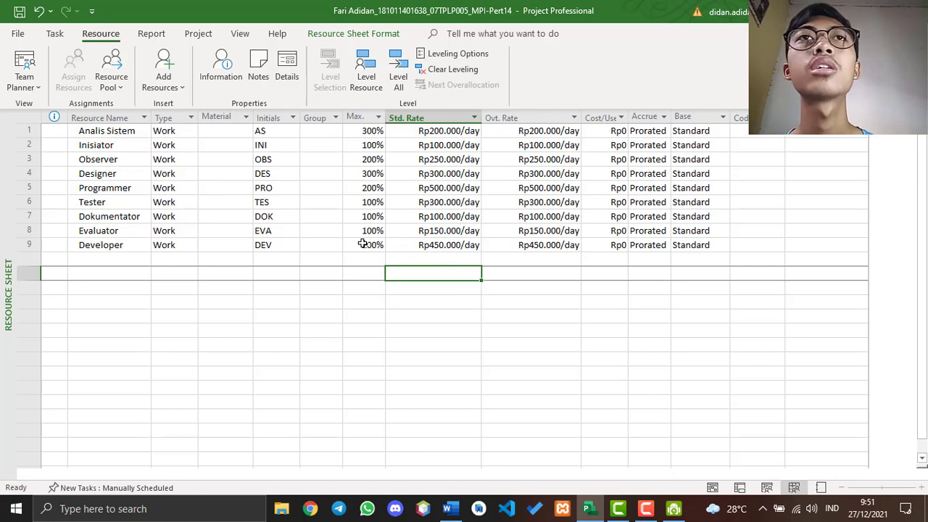
click(366, 116)
click(395, 285)
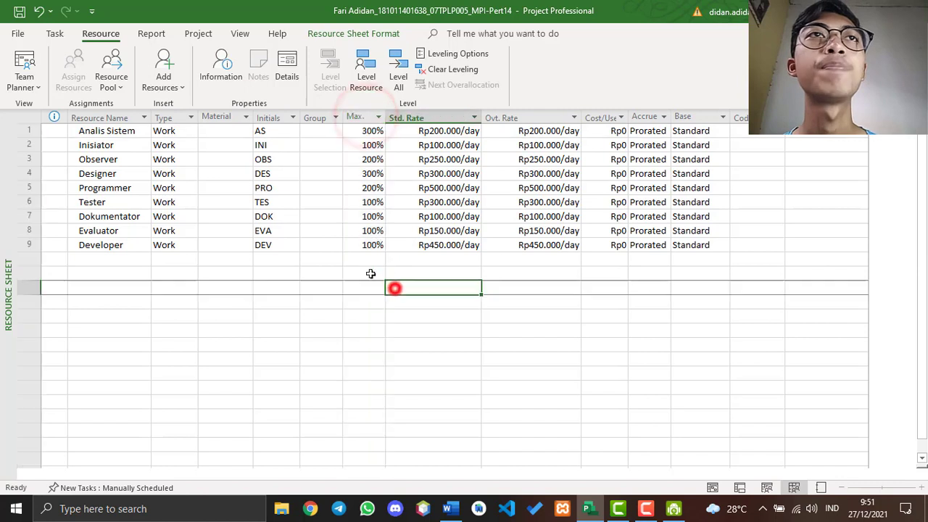
Step: Examine the maximum units of individual resources, starting with Analis Sistem and Inisiator
click(87, 133)
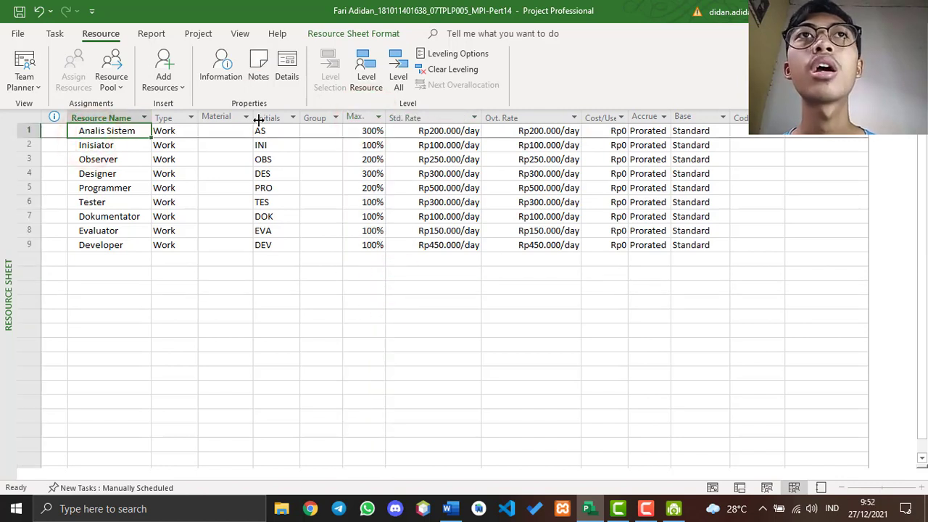
click(363, 120)
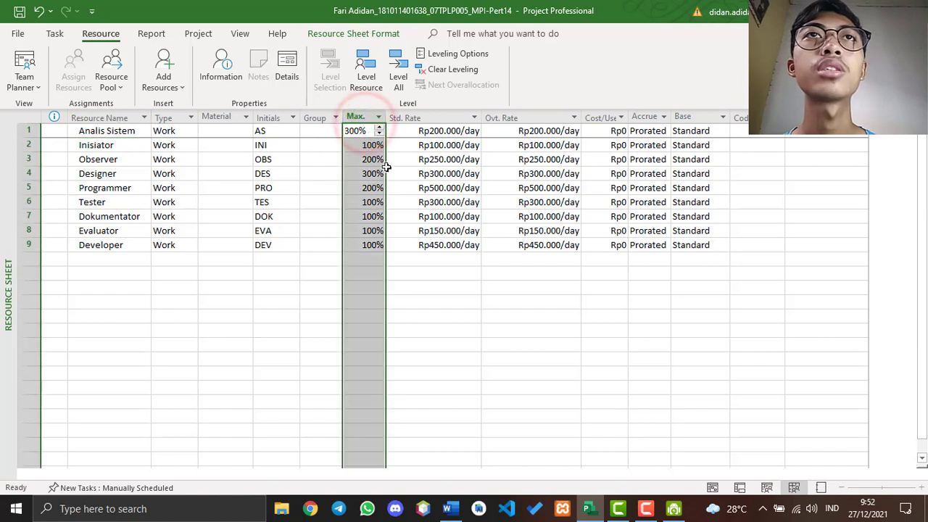
click(403, 260)
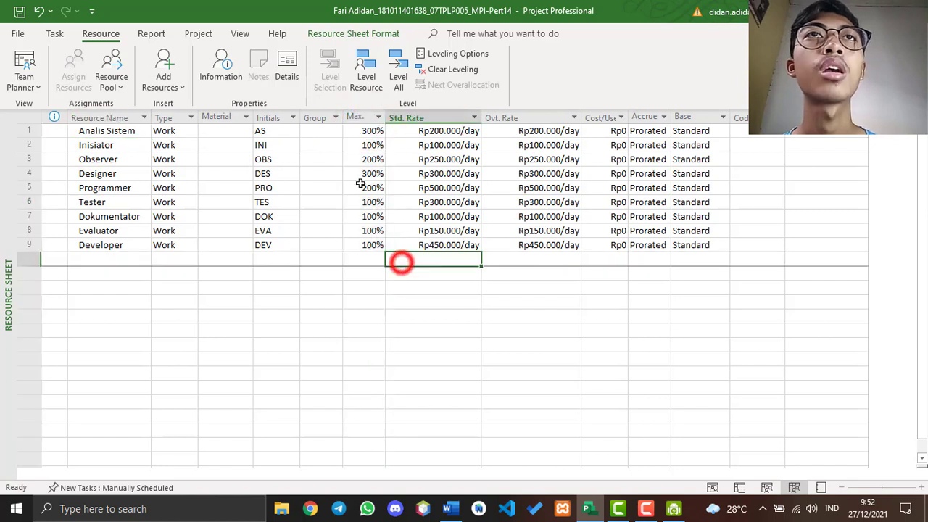
click(97, 144)
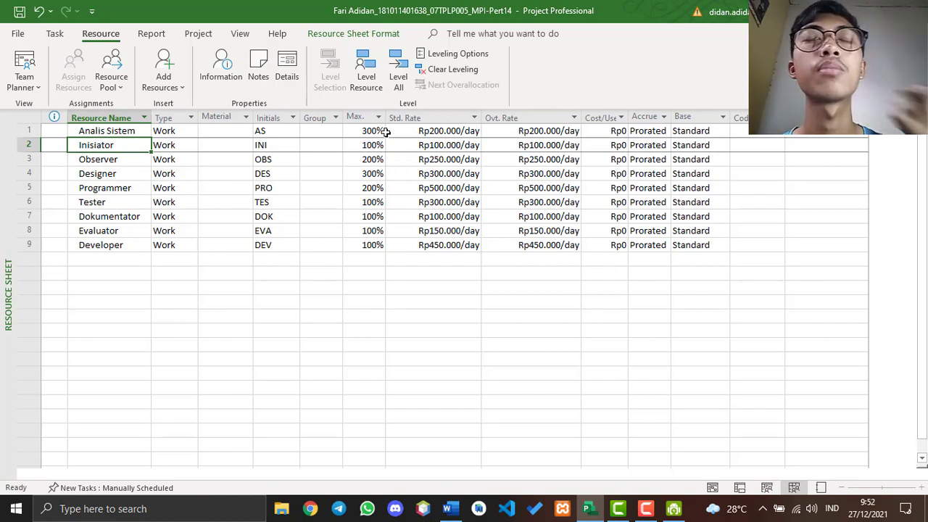
click(393, 271)
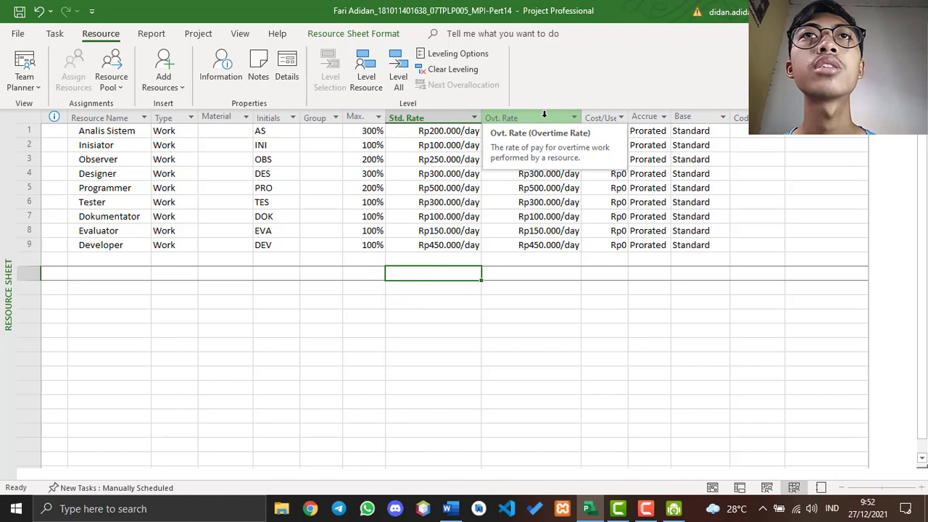
Step: Compare the Std. Rate column with the Ovt. Rate column for all resources
click(429, 119)
click(500, 254)
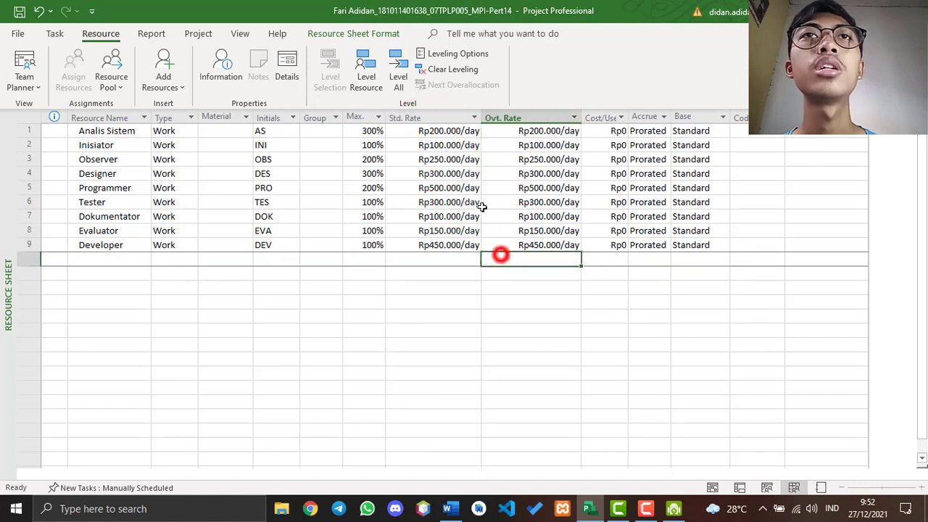
click(439, 118)
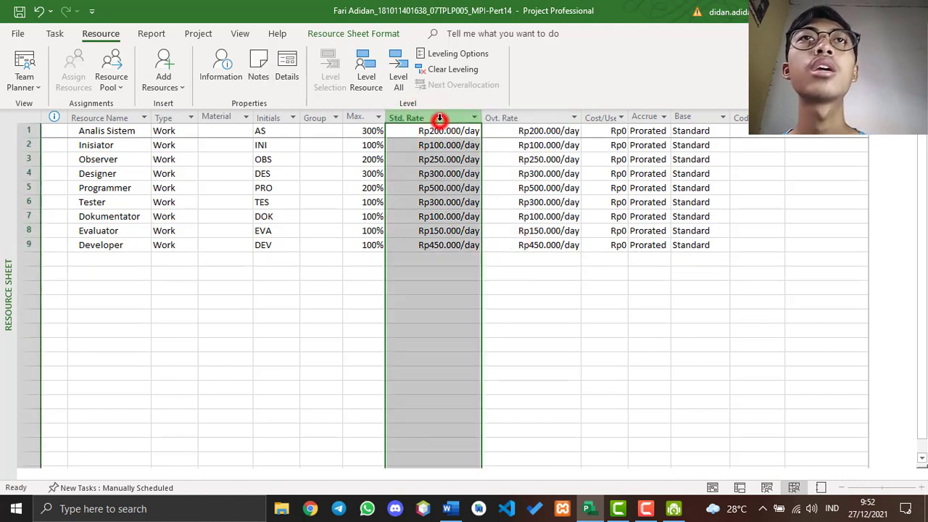
click(514, 269)
click(433, 116)
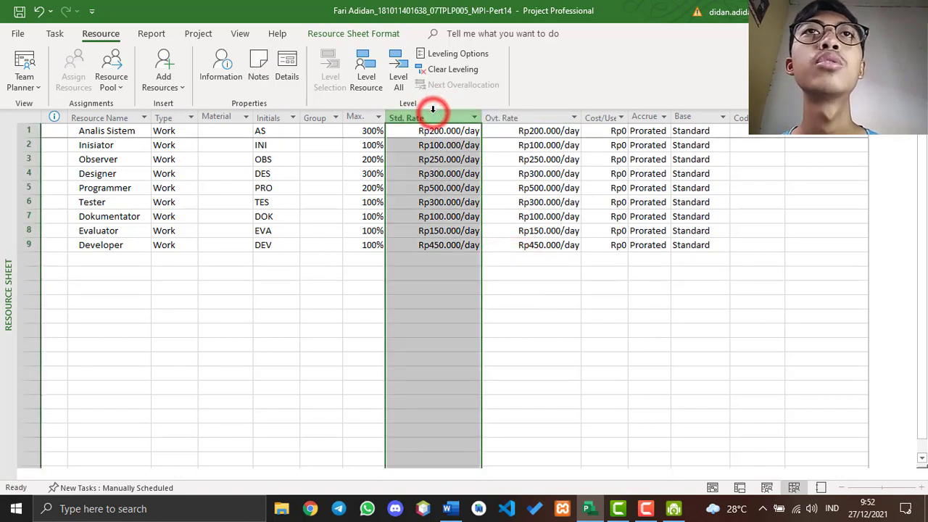
click(524, 119)
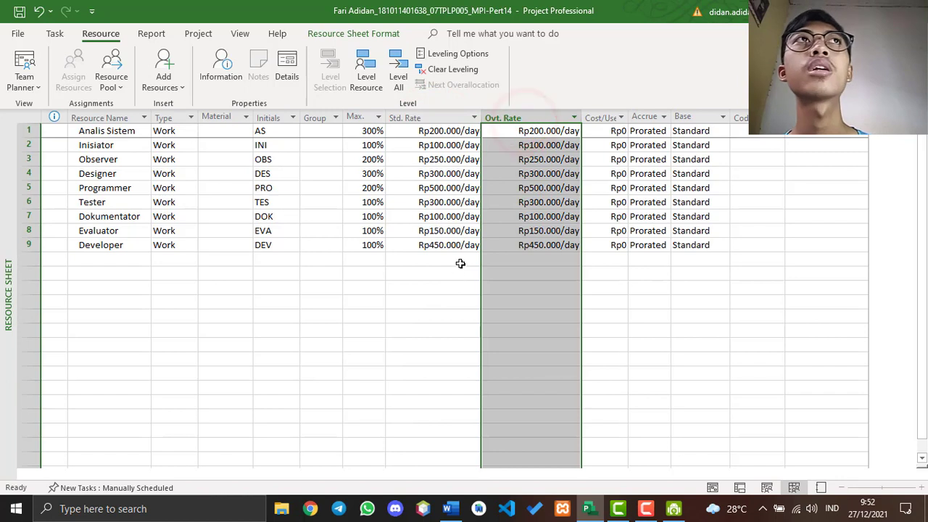
click(426, 118)
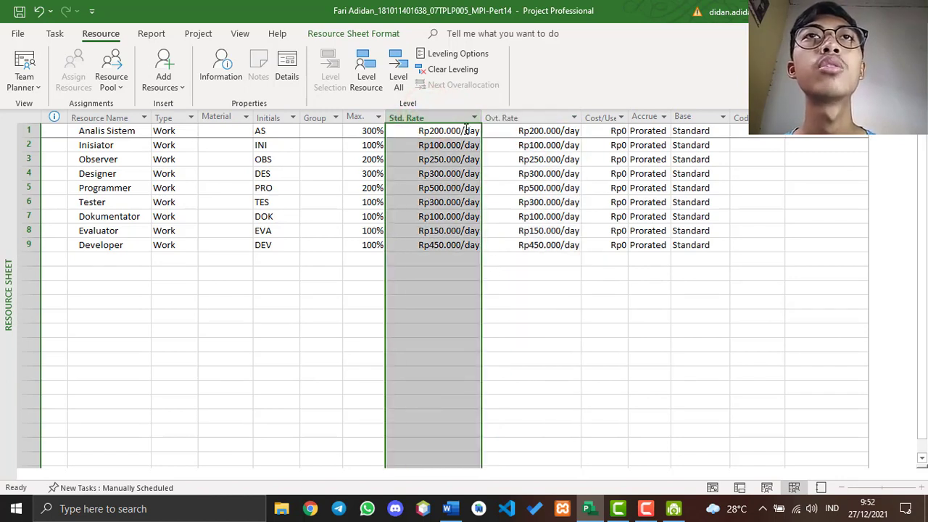
Step: Change the standard rate of Analis Sistem to an hourly rate of Rp200.000/hr
click(467, 130)
click(470, 131)
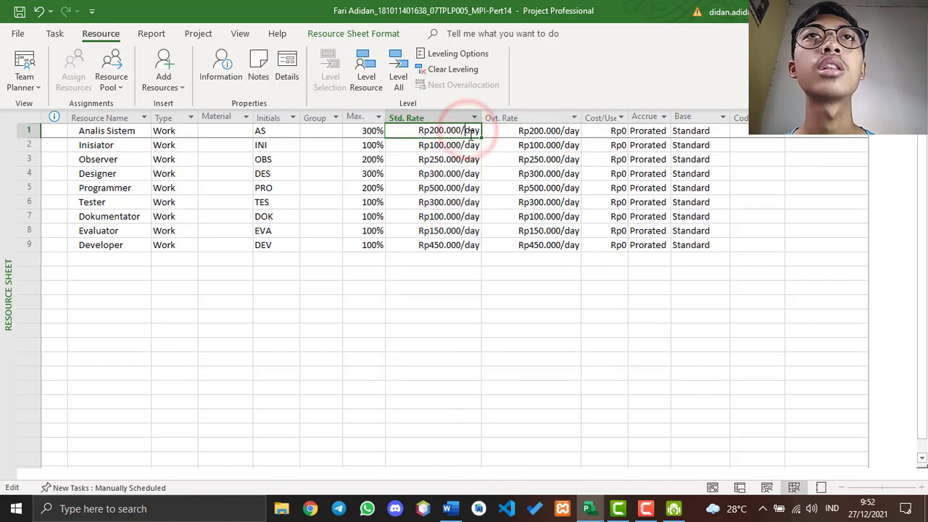
key(BackSpace)
key(BackSpace)
key(BackSpace)
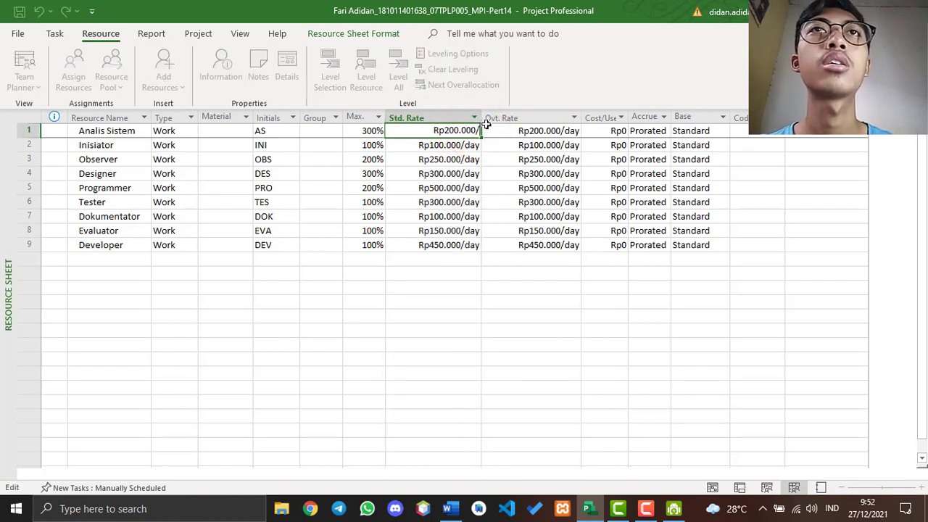
text(hr)
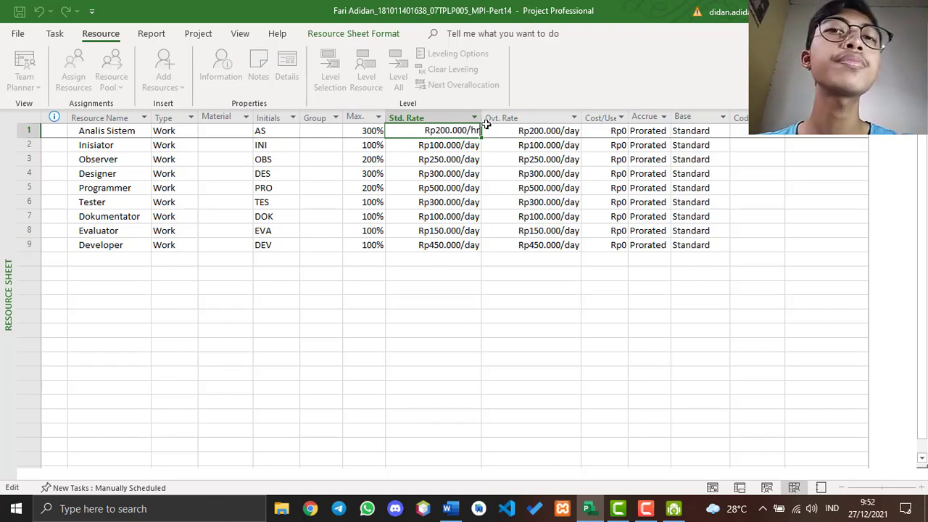
key(Return)
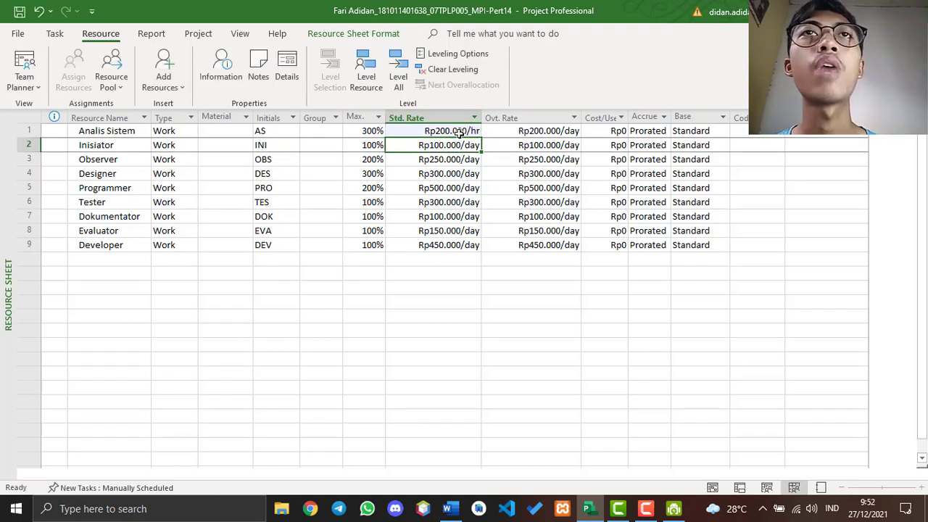
Step: Restore the standard rate of Analis Sistem to a daily rate of Rp200.000/day
click(458, 133)
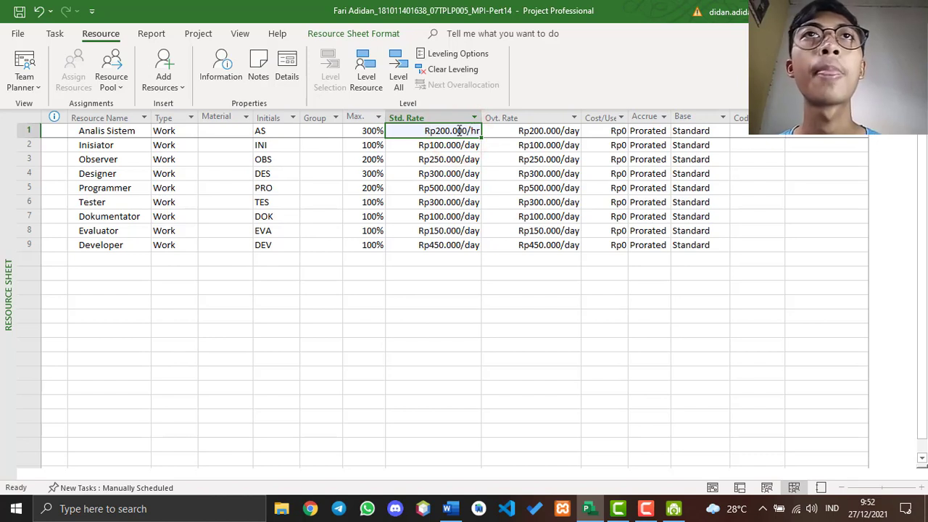
click(476, 130)
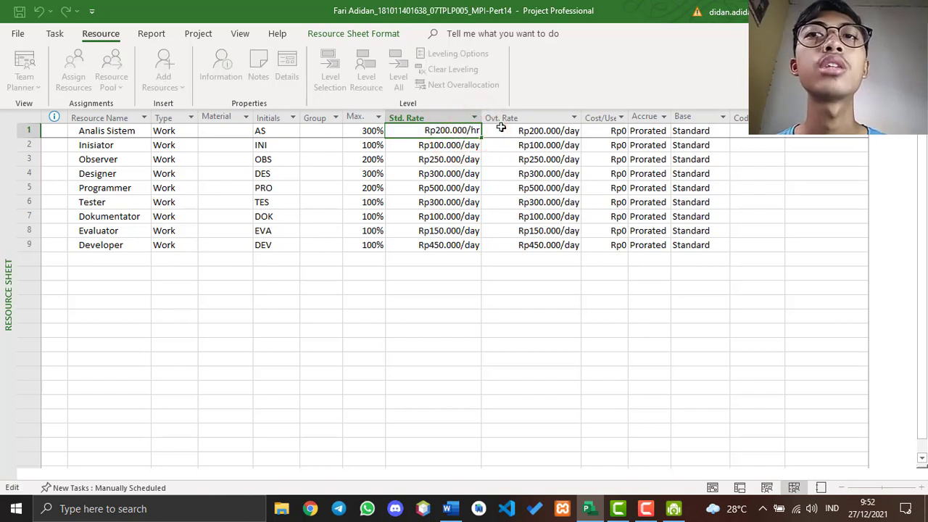
key(BackSpace)
key(BackSpace)
text(day)
key(Return)
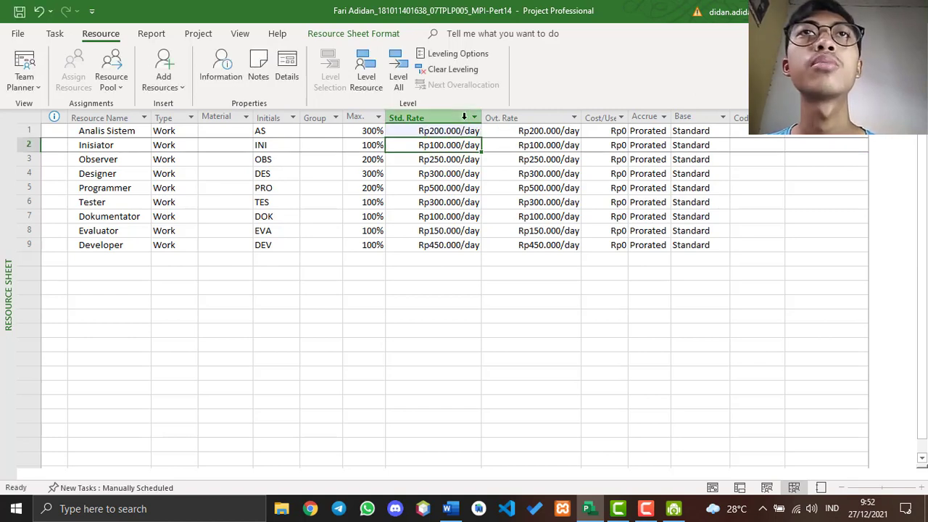
click(439, 276)
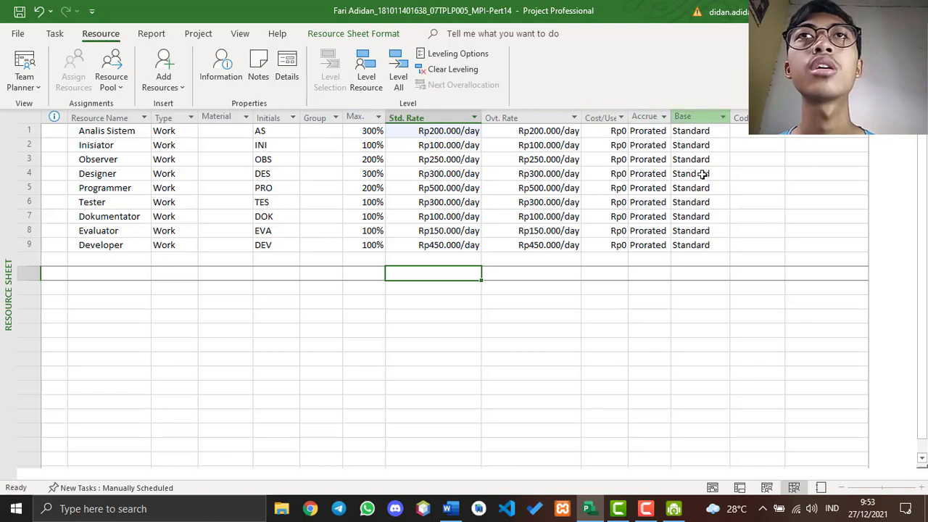
Step: Review all nine resource rows from the indicator column through the base calendar, including their standard rates
click(493, 287)
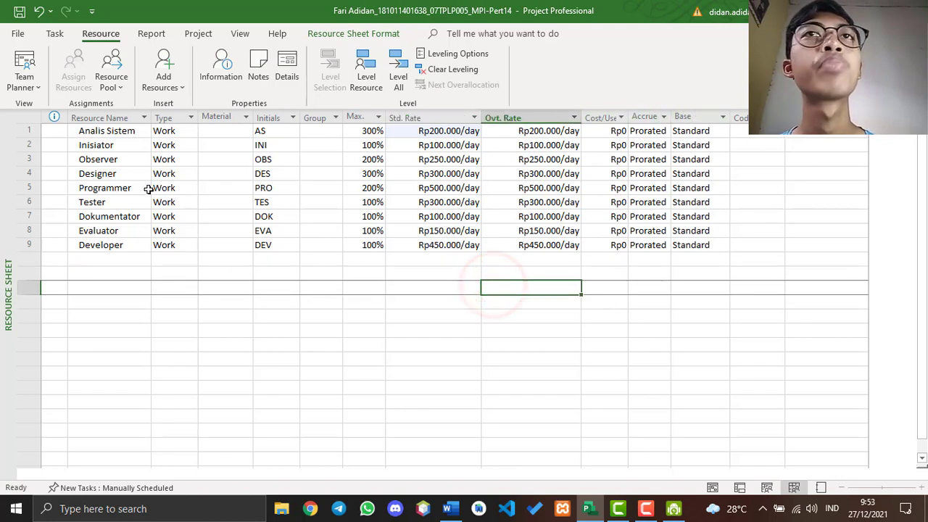
drag(62, 131, 724, 243)
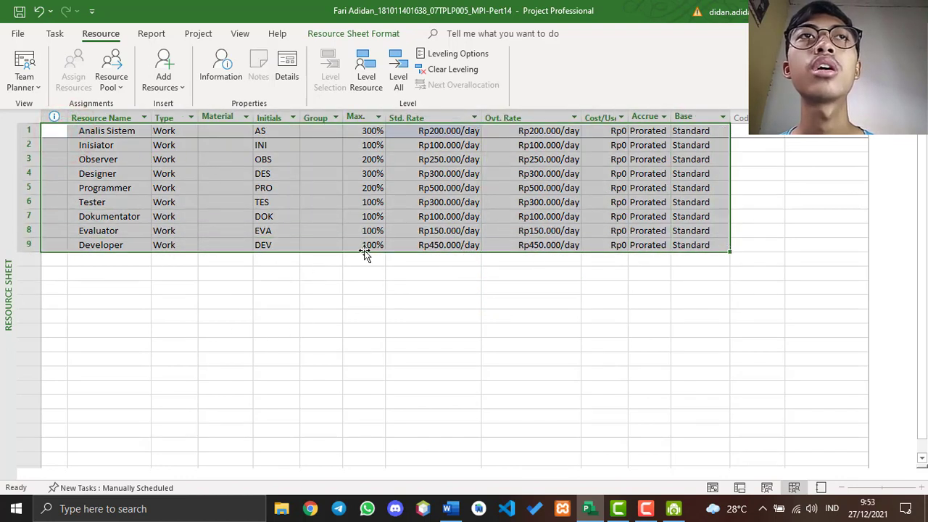
click(462, 273)
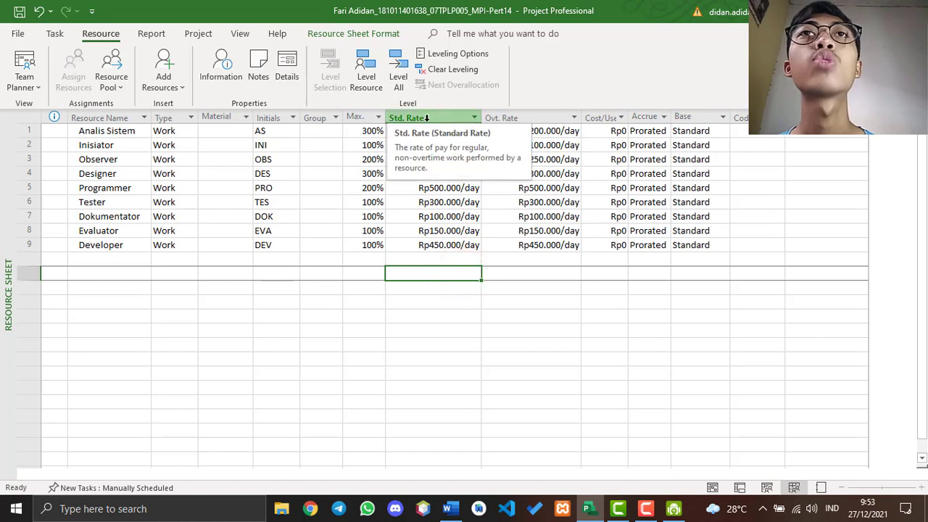
click(379, 273)
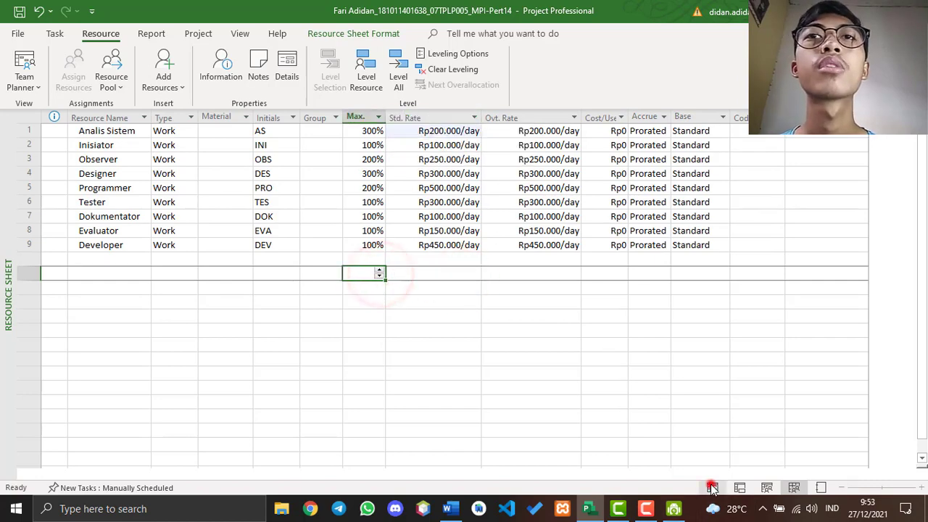
Step: Show the Gantt Chart view with the task table widened to reveal the Resource Names column
click(712, 487)
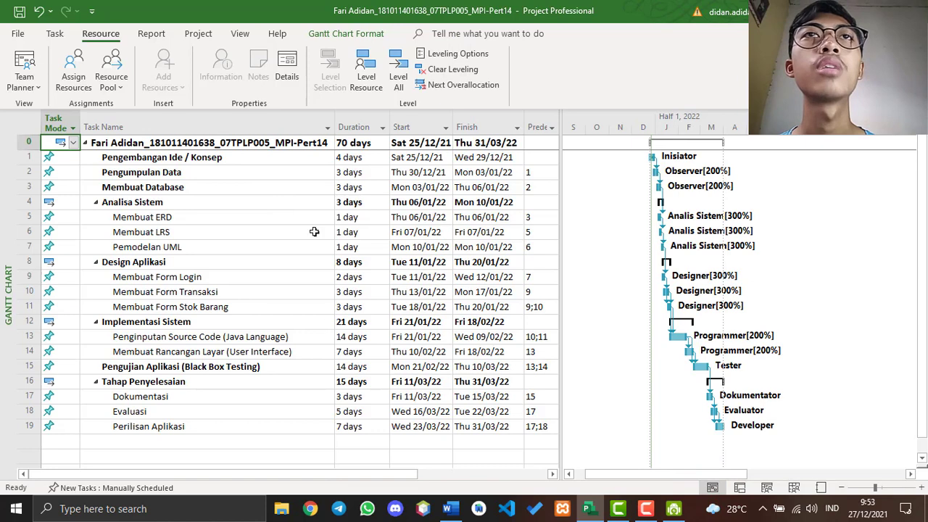
drag(560, 127, 653, 127)
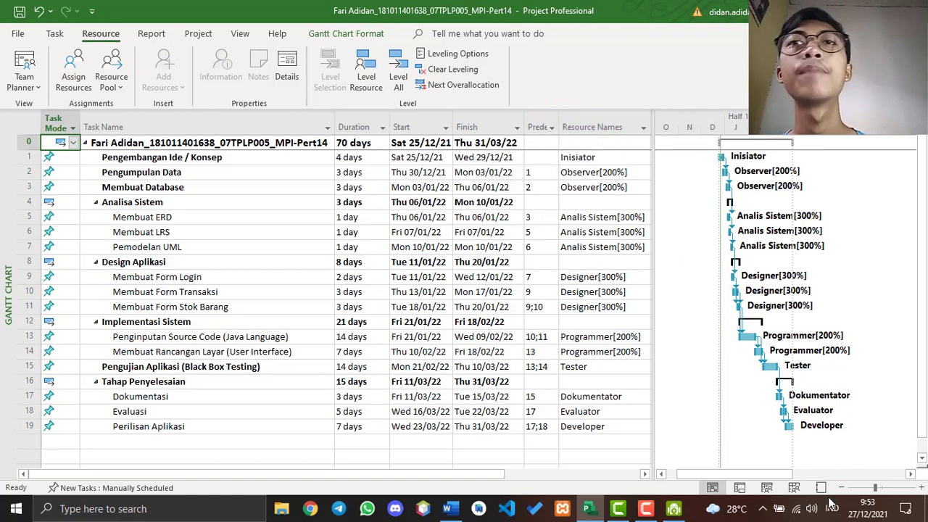
click(794, 487)
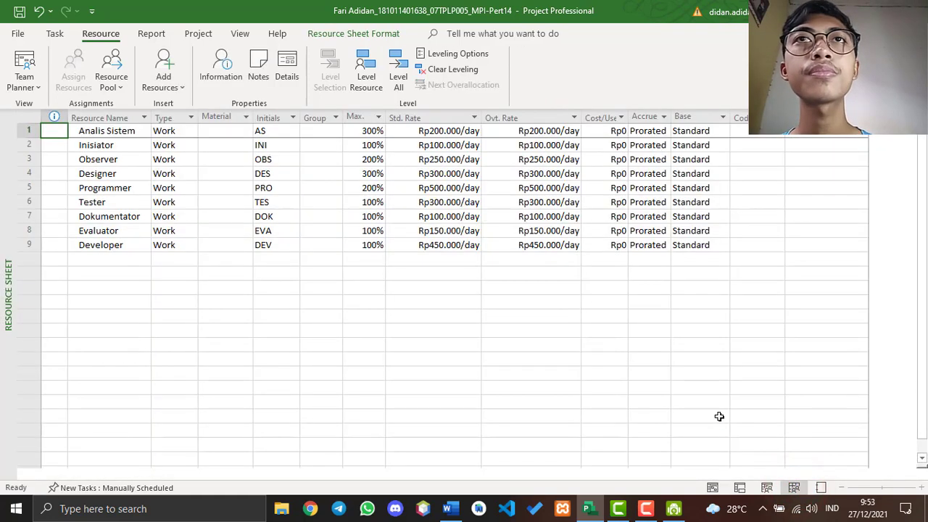
click(712, 488)
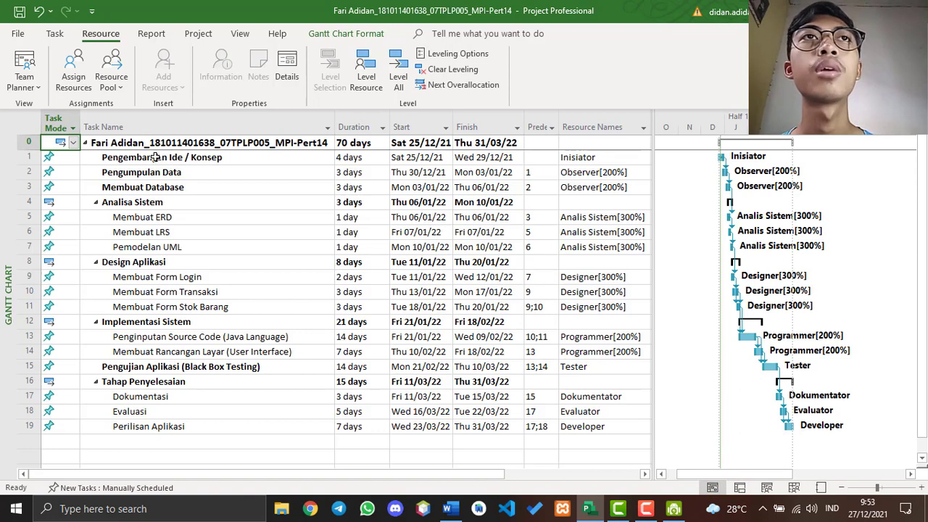
Step: Examine the list of resources that can be assigned to the Pengembangan Ide / Konsep task, leaving the assignment as is
click(598, 158)
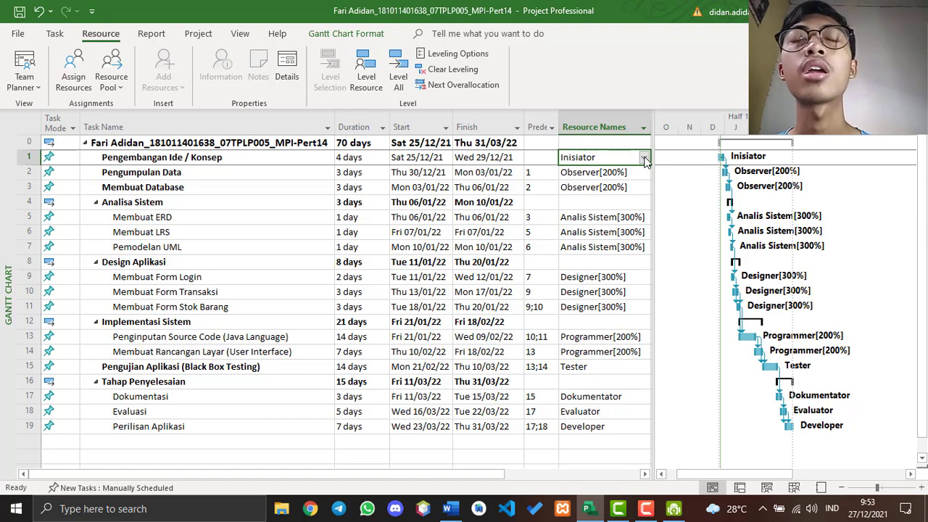
click(645, 158)
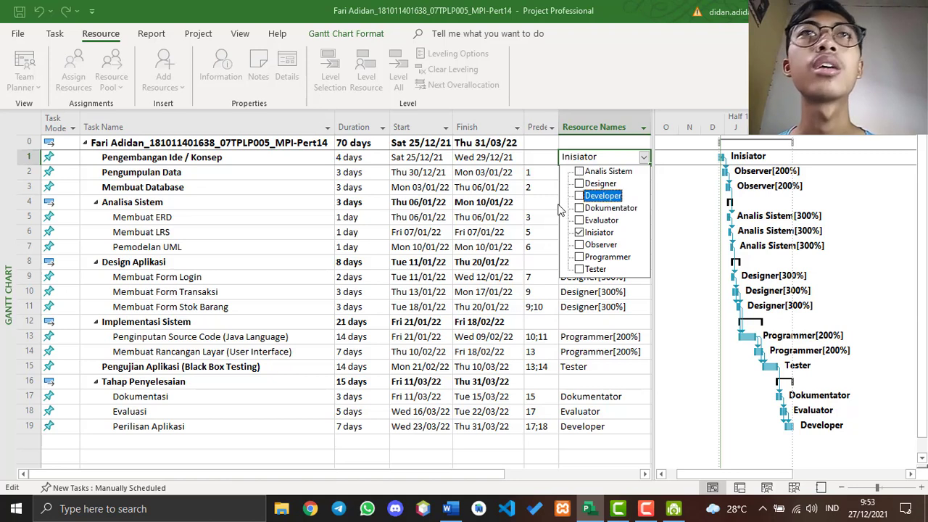
click(656, 210)
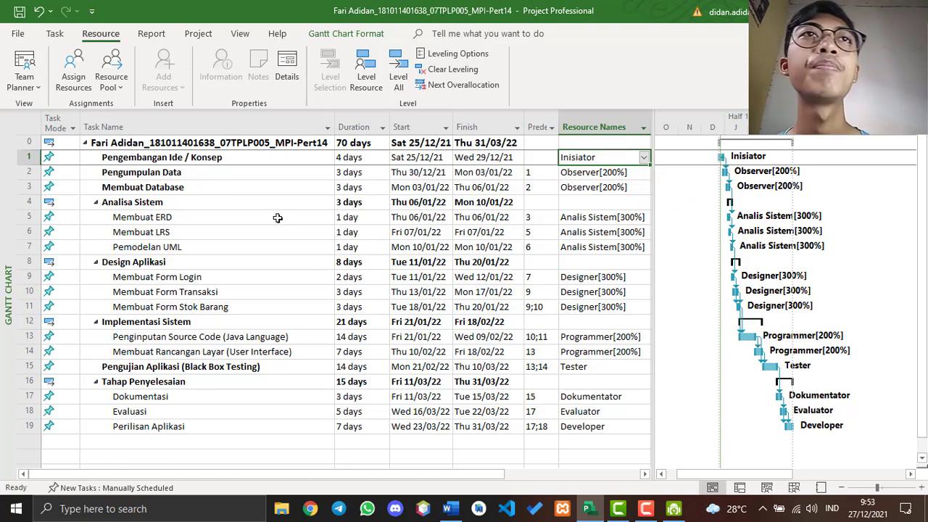
Step: Review the Pengumpulan Data and Membuat Database tasks, and inspect the resource assignment in the task information of Pengumpulan Data
click(244, 171)
click(28, 172)
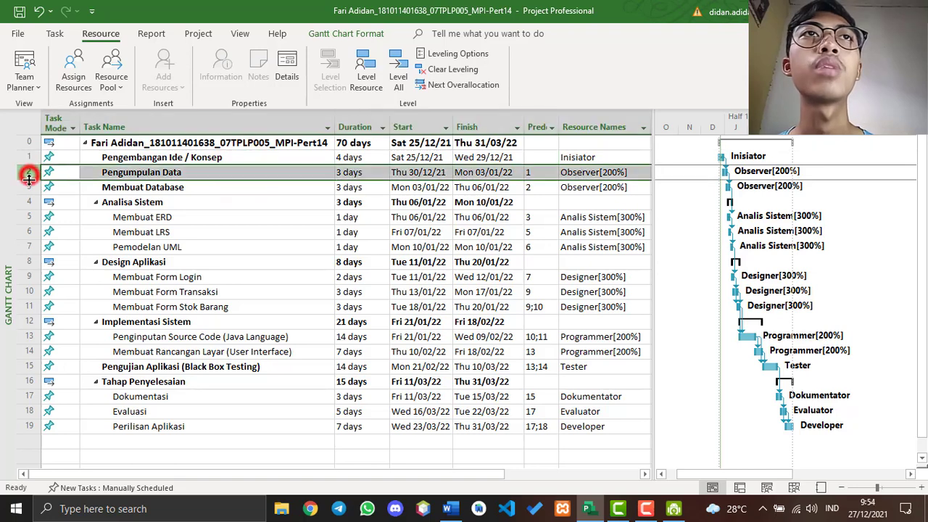
click(26, 187)
click(591, 172)
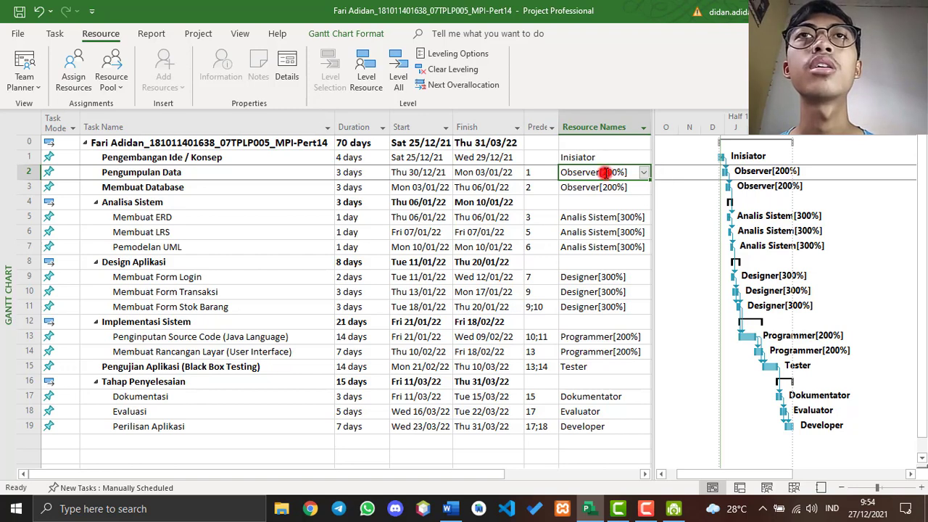
double_click(604, 172)
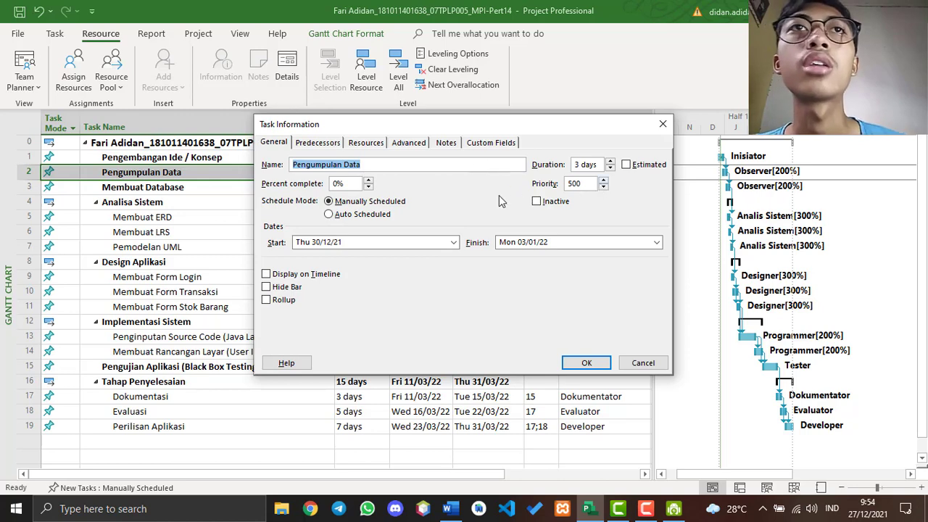
click(361, 143)
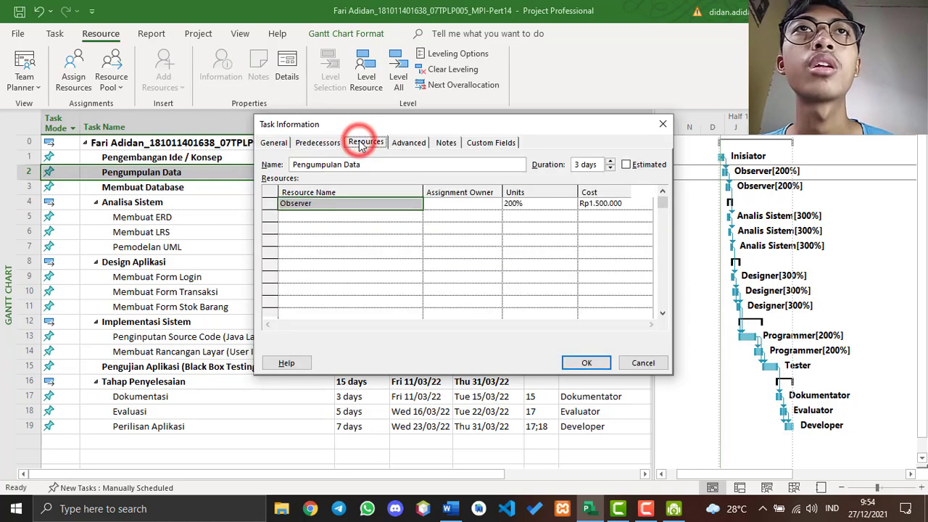
click(386, 204)
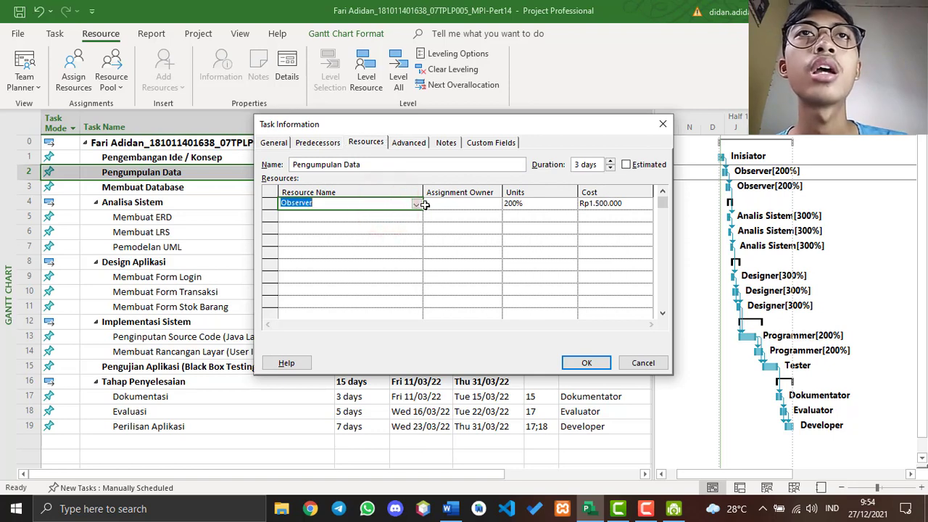
Step: Try lowering the Observer units of Pengumpulan Data to 0%, return them to 200% and close the task information without saving
click(514, 206)
click(572, 206)
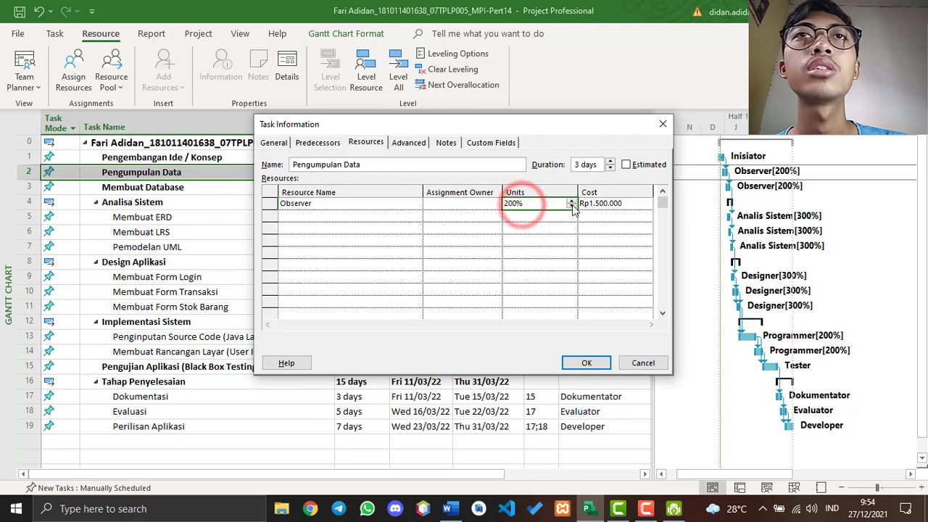
click(572, 205)
click(541, 215)
click(566, 206)
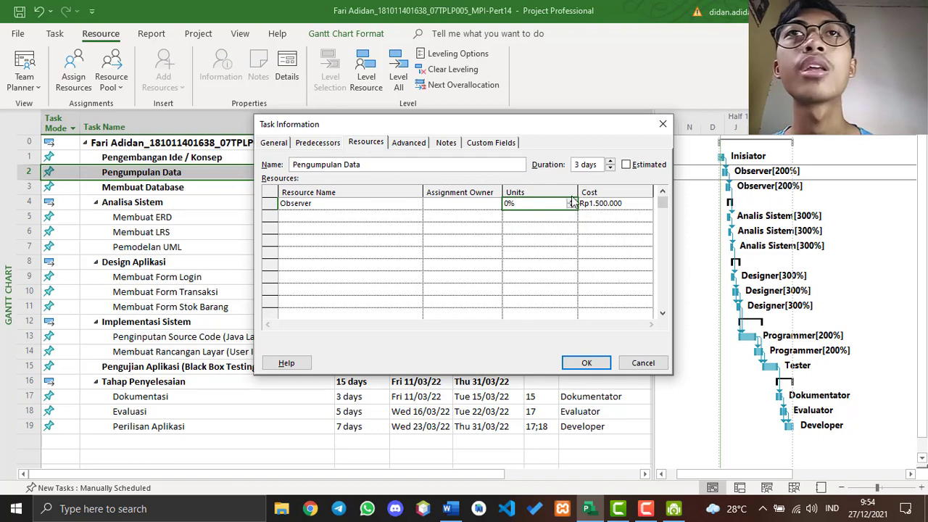
click(571, 200)
click(571, 201)
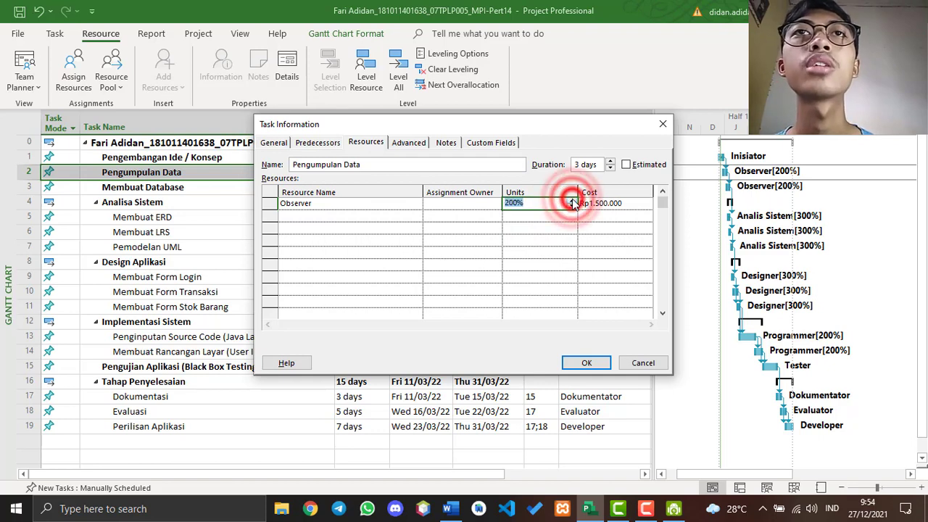
click(661, 125)
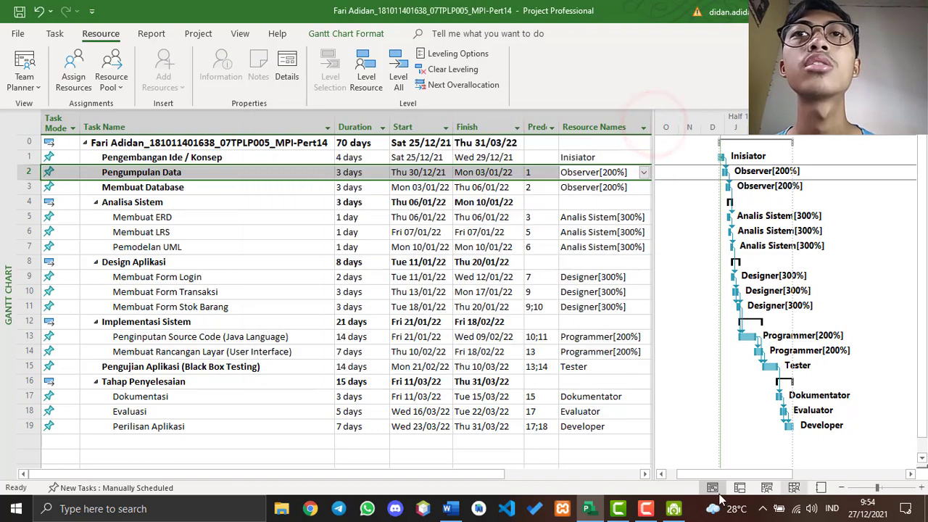
Step: Check the maximum units of the Observer resource in the Resource Sheet view
click(794, 487)
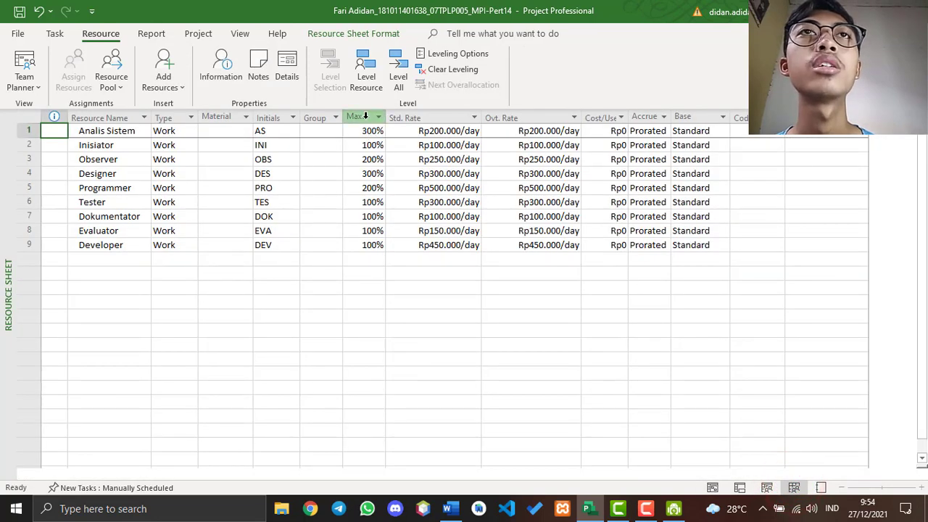
click(365, 115)
click(96, 146)
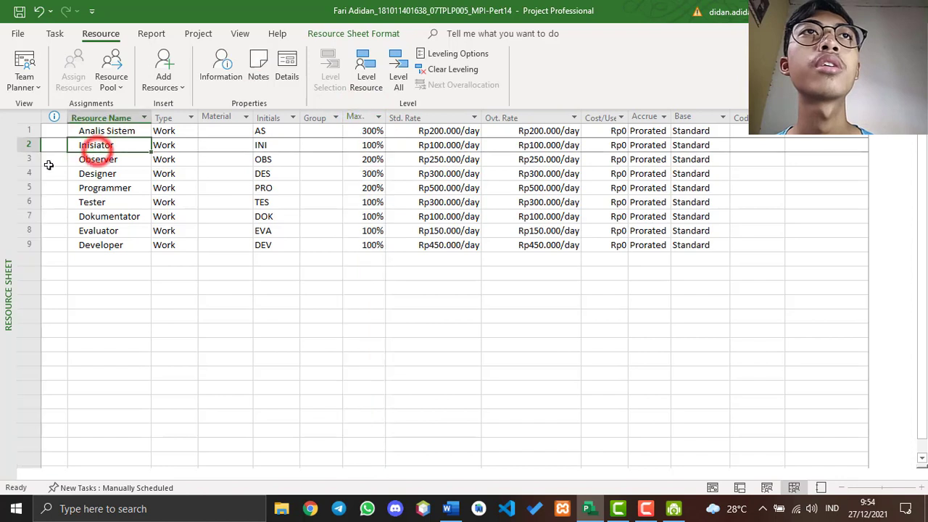
click(23, 159)
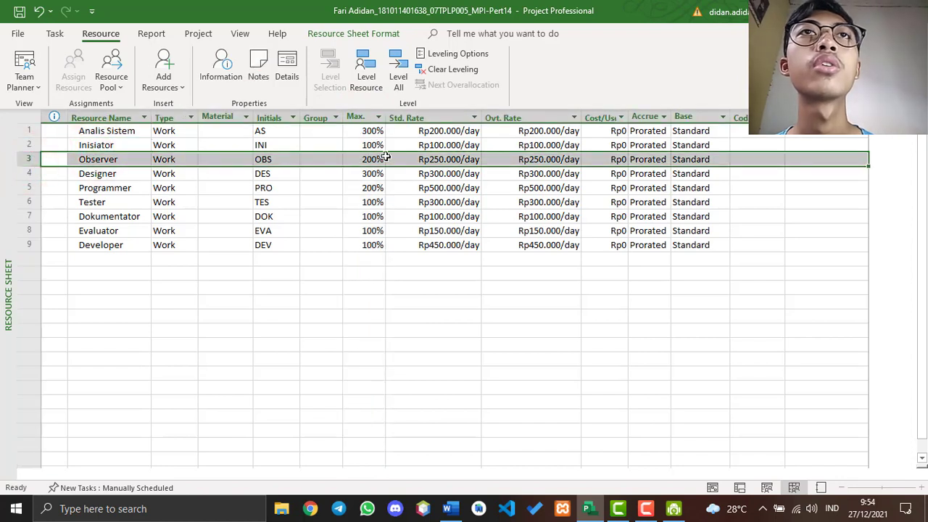
click(506, 347)
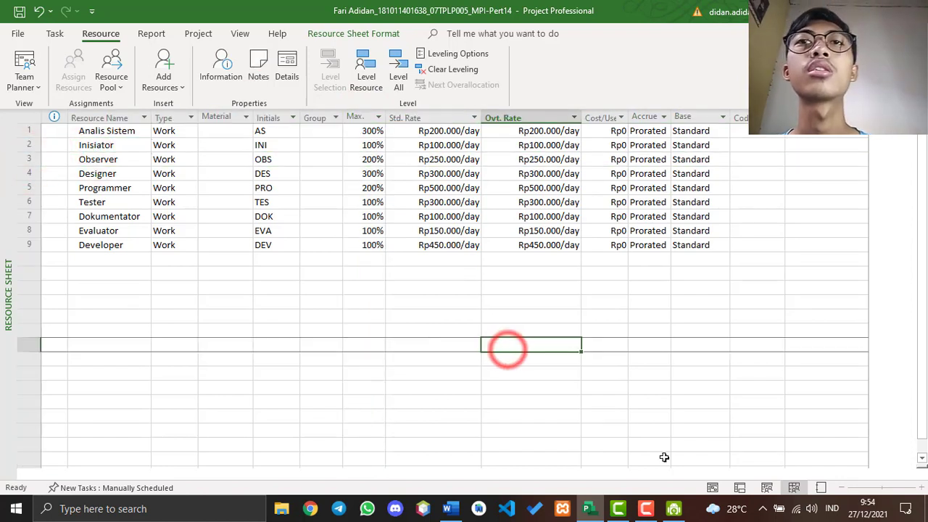
Step: Return to the Gantt Chart view and examine the resources assigned to Membuat ERD, Membuat LRS and Pemodelan UML
click(712, 487)
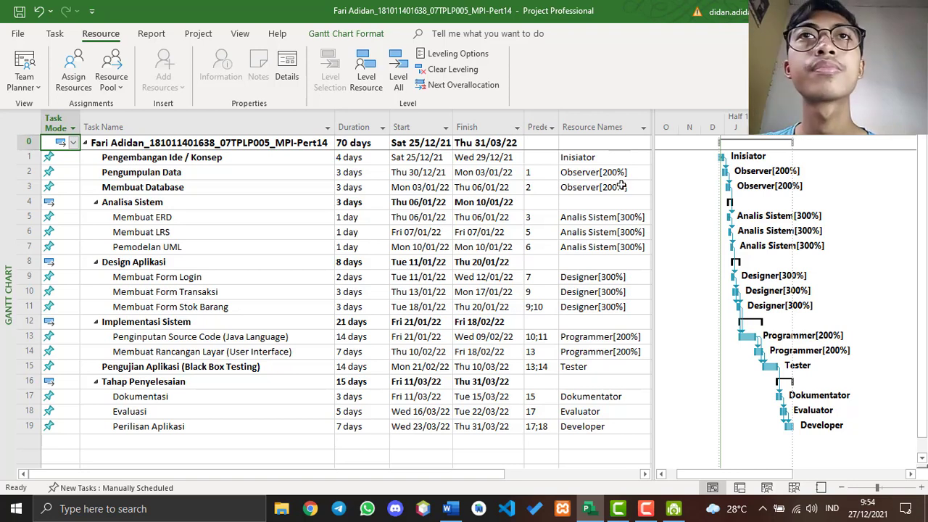
click(28, 217)
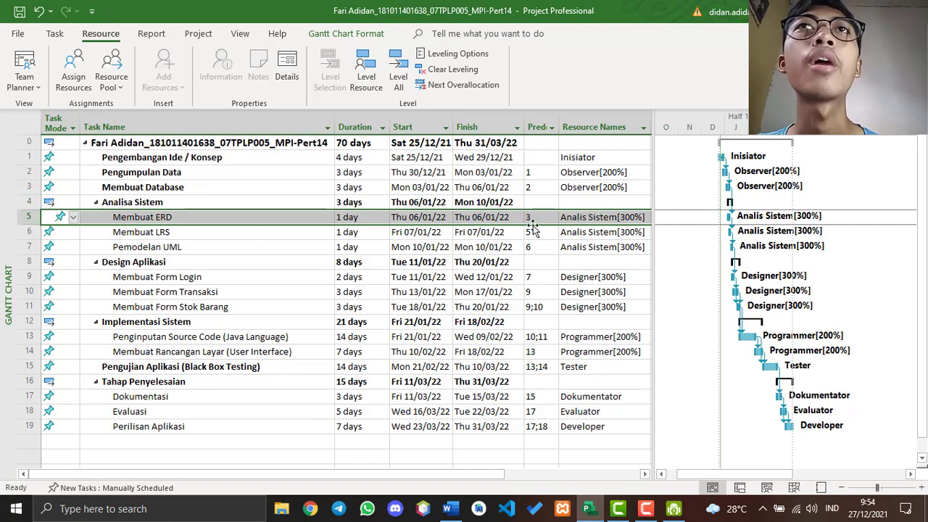
click(601, 216)
click(601, 231)
click(602, 248)
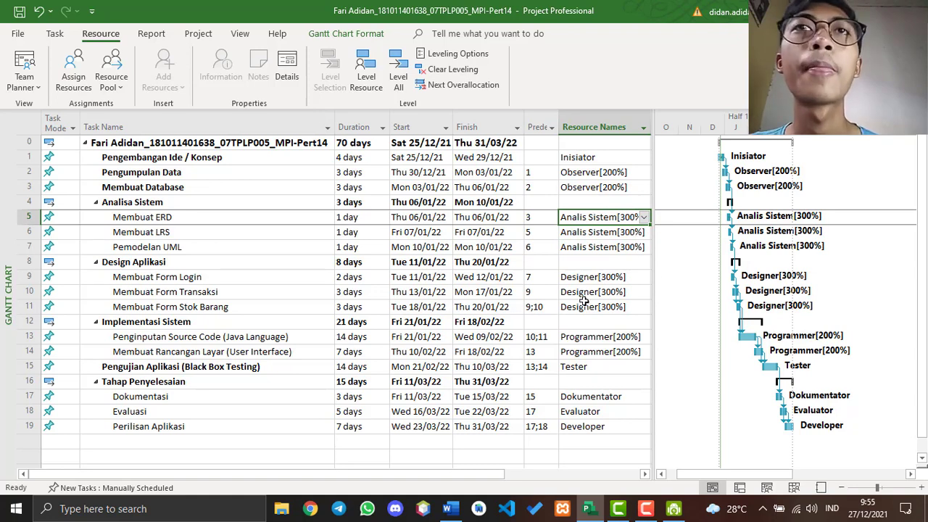
Step: Examine the resources assigned to the Design Aplikasi and Implementasi Sistem subtasks and to Pengujian Aplikasi (Black Box Testing)
click(569, 276)
click(599, 291)
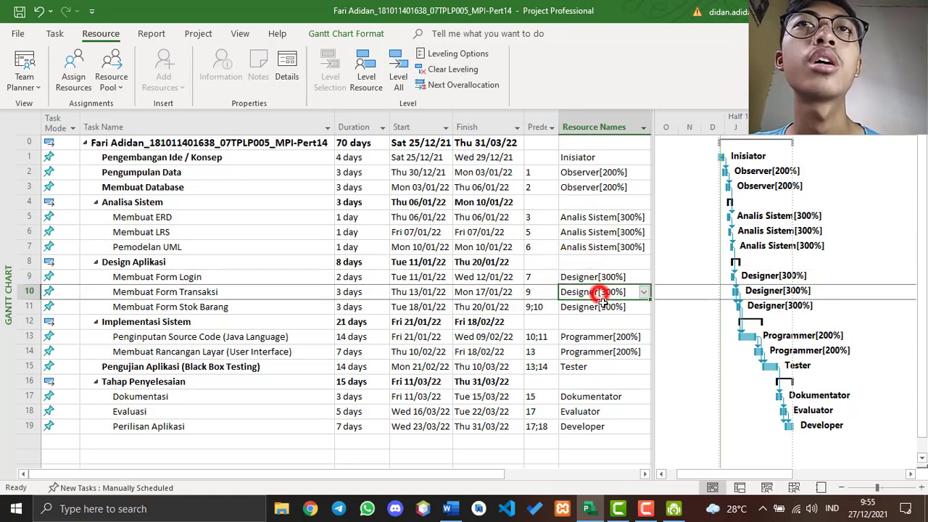
click(595, 309)
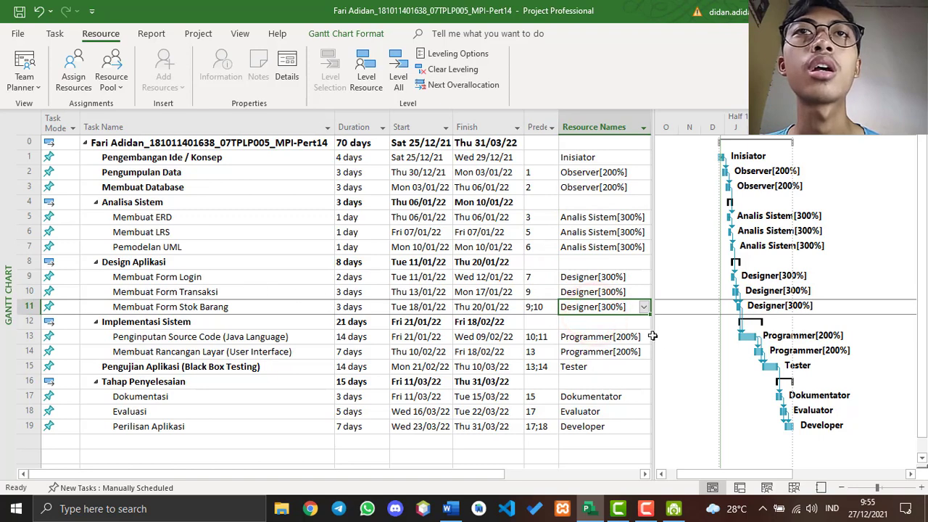
click(602, 337)
click(599, 352)
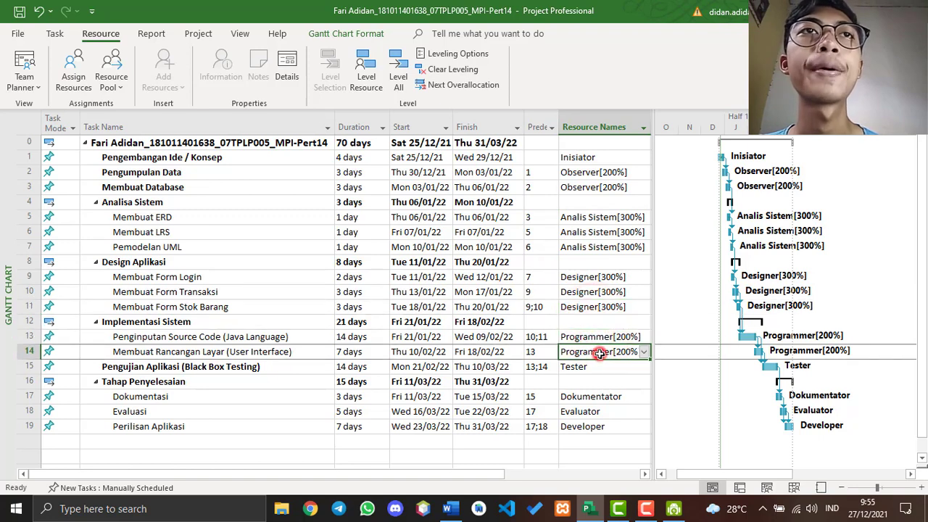
click(574, 366)
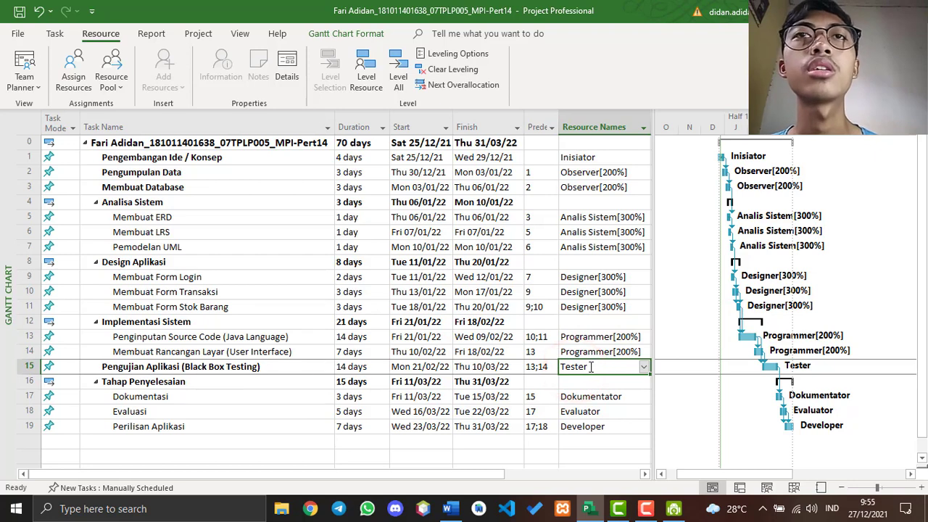
Step: Examine the resources assigned to the Tahap Penyelesaian subtasks Dokumentasi, Evaluasi and Perilisan Aplikasi
click(118, 397)
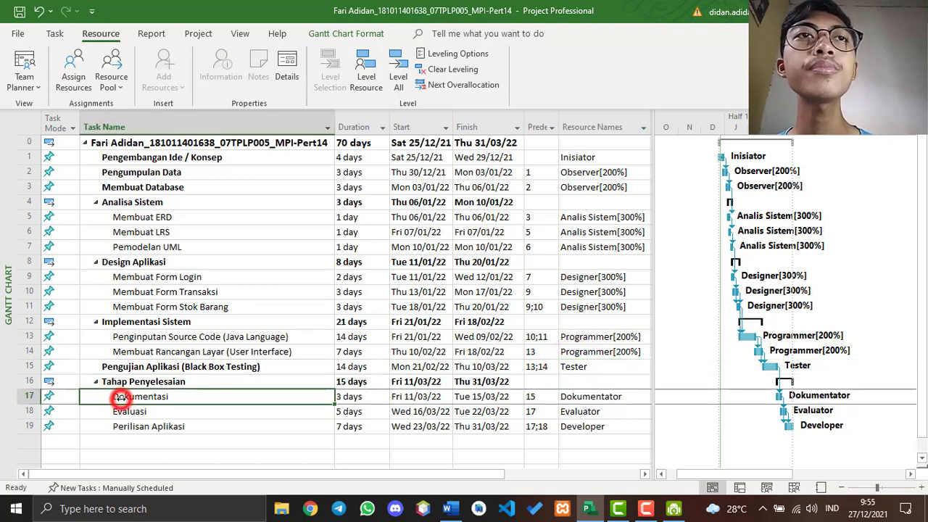
click(629, 396)
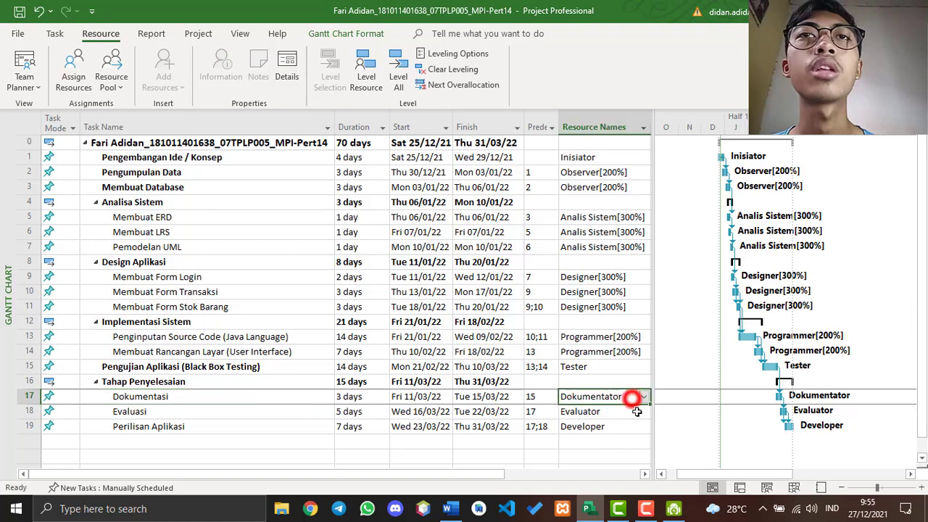
click(30, 411)
click(609, 411)
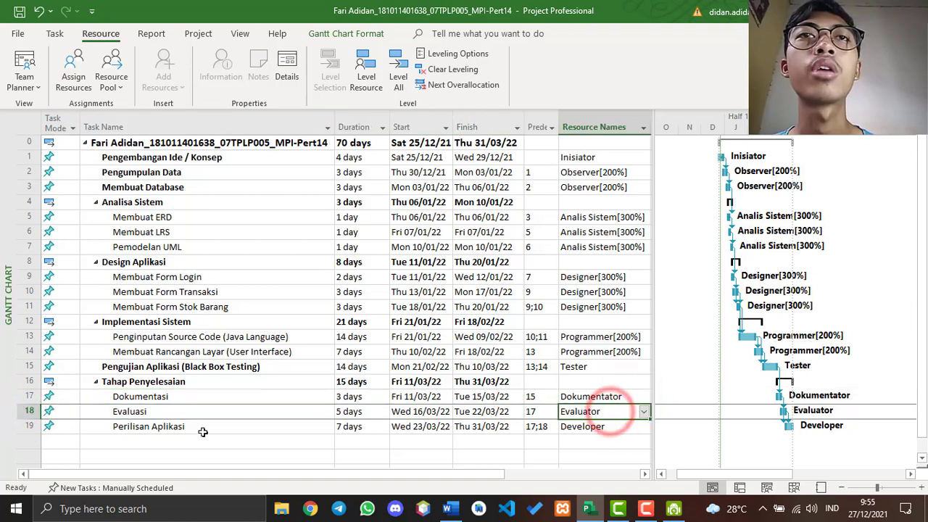
click(23, 427)
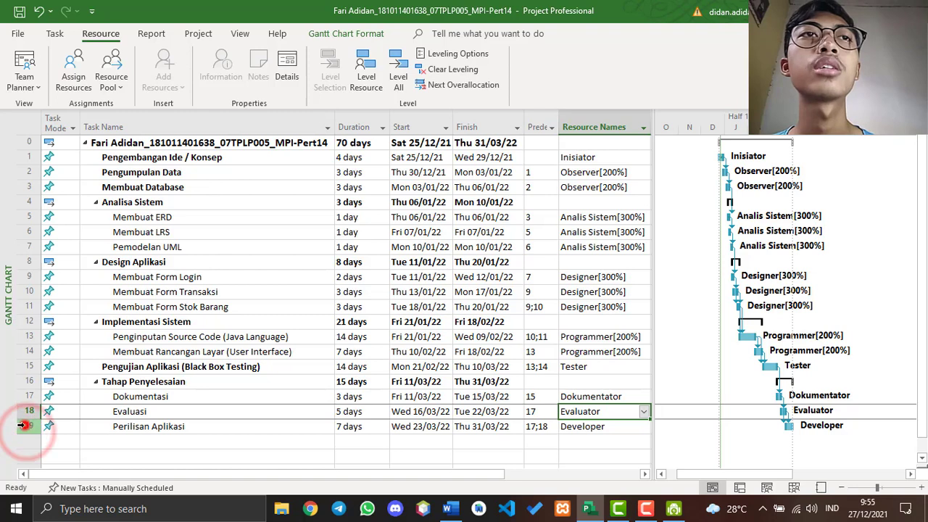
click(614, 428)
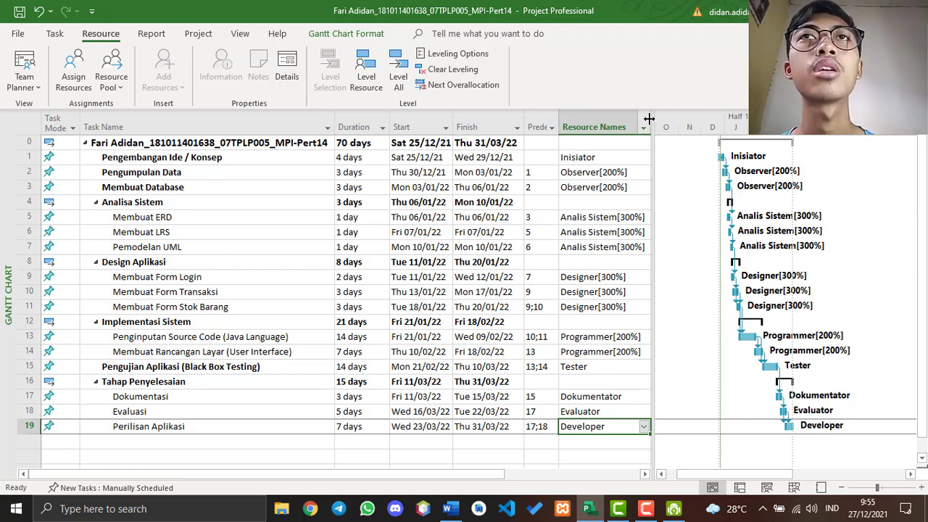
Step: Widen the task table to show the Cost column, and examine the Analis Sistem and Programmer rates in the Resource Sheet view
drag(651, 116, 740, 125)
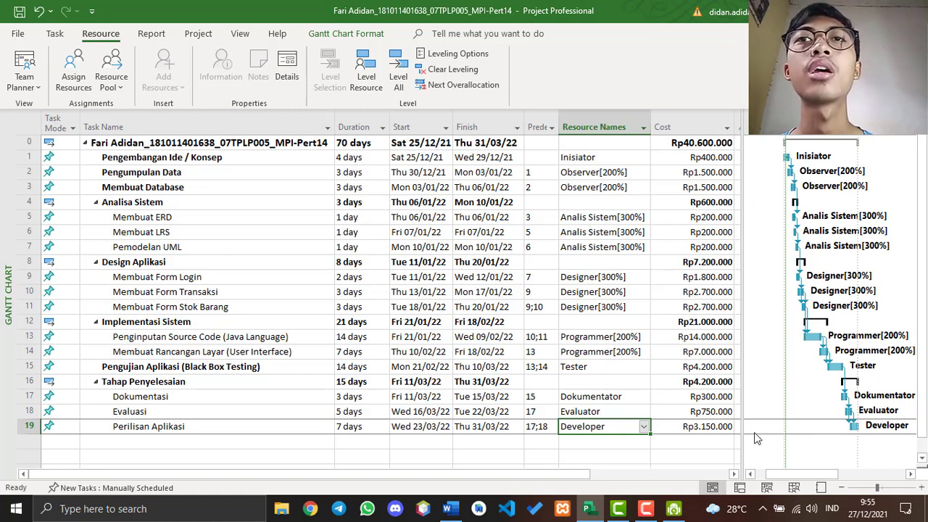
click(794, 487)
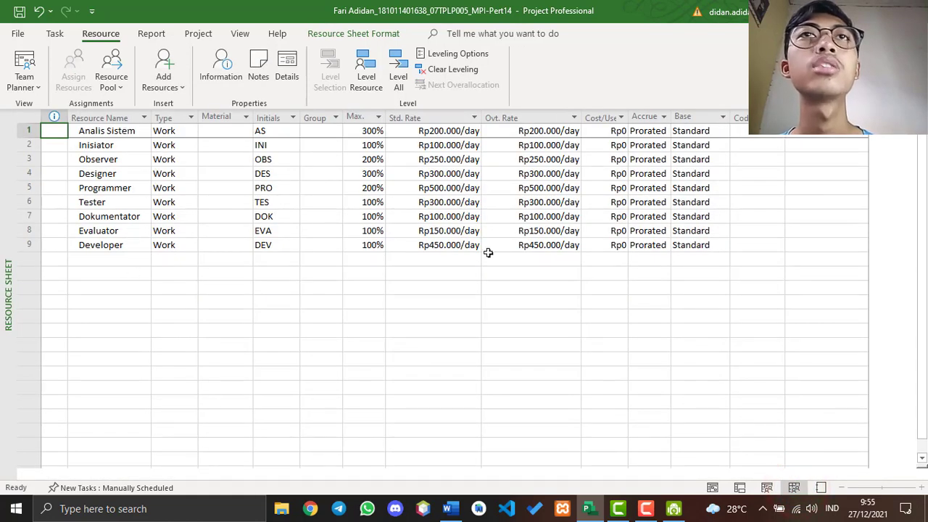
click(310, 277)
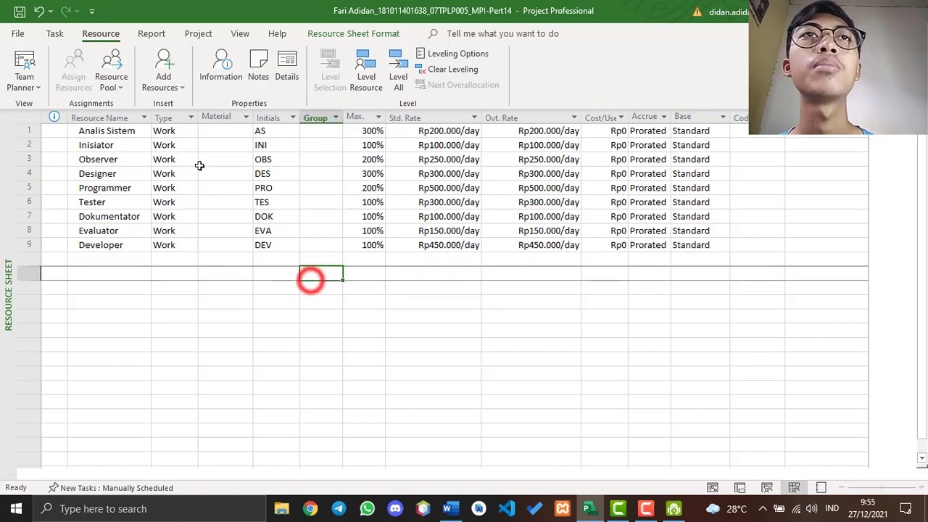
click(22, 129)
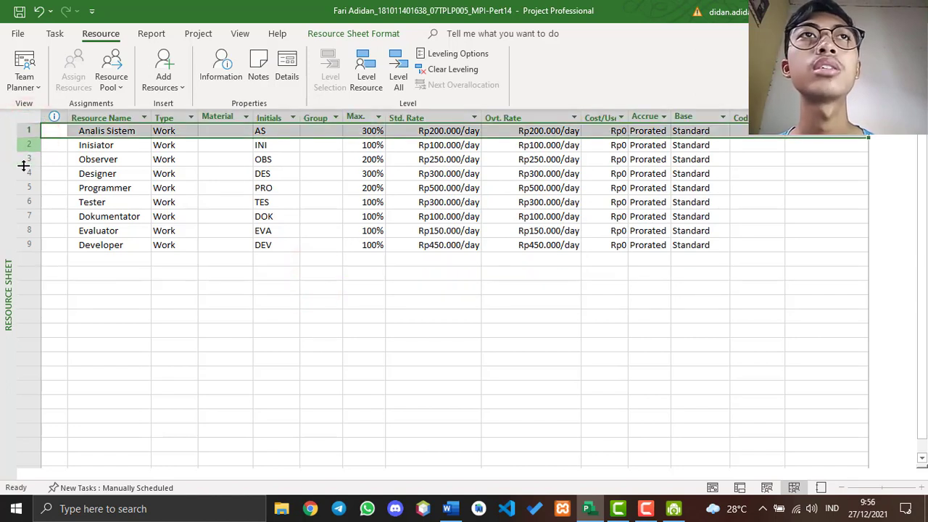
click(28, 188)
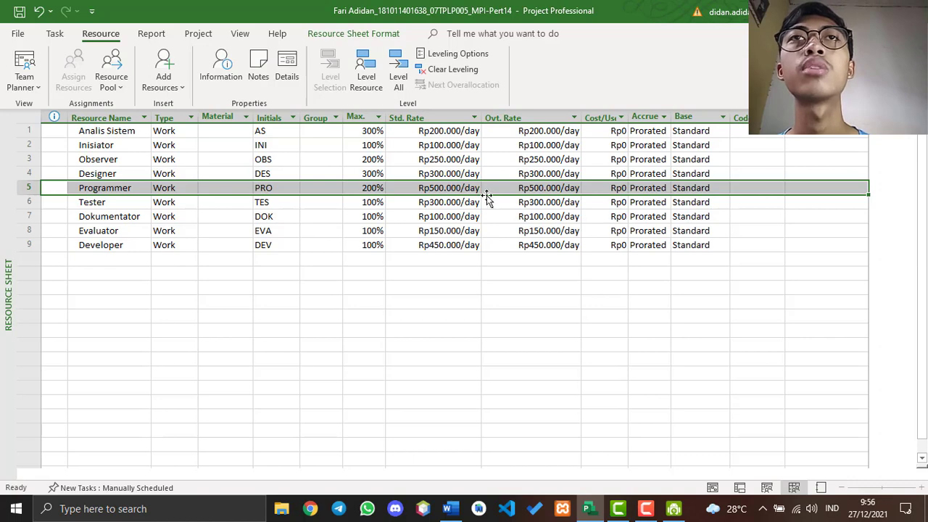
click(615, 317)
Step: Return to the Gantt Chart view and examine the duration, resource and cost of Penginputan Source Code and Membuat Rancangan Layar
click(711, 487)
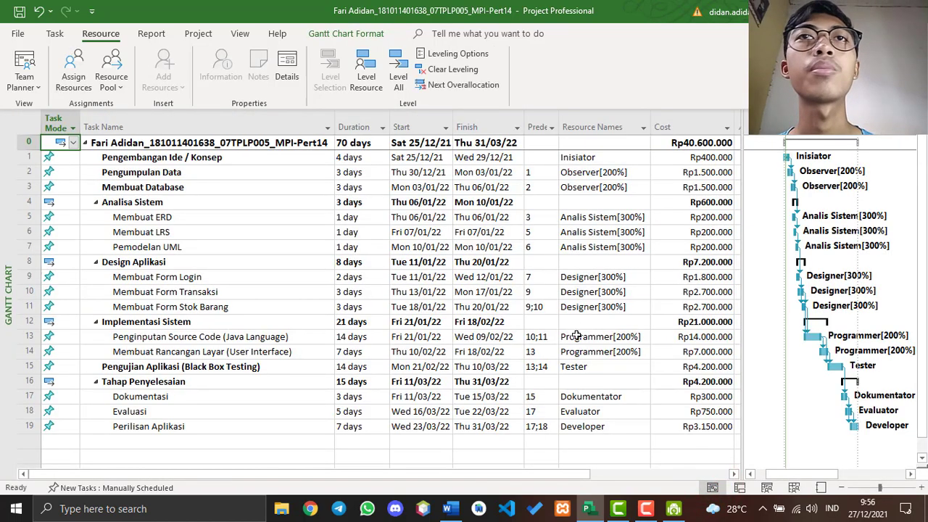
click(31, 336)
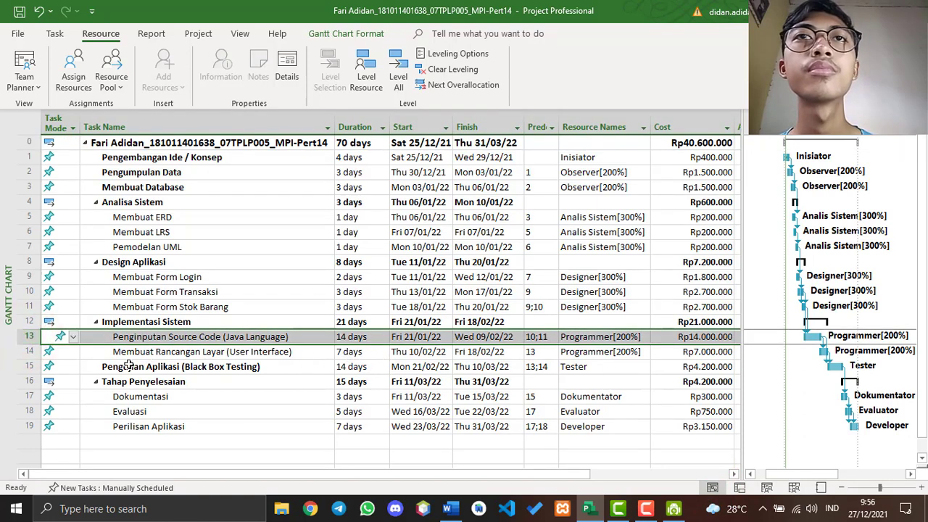
click(28, 351)
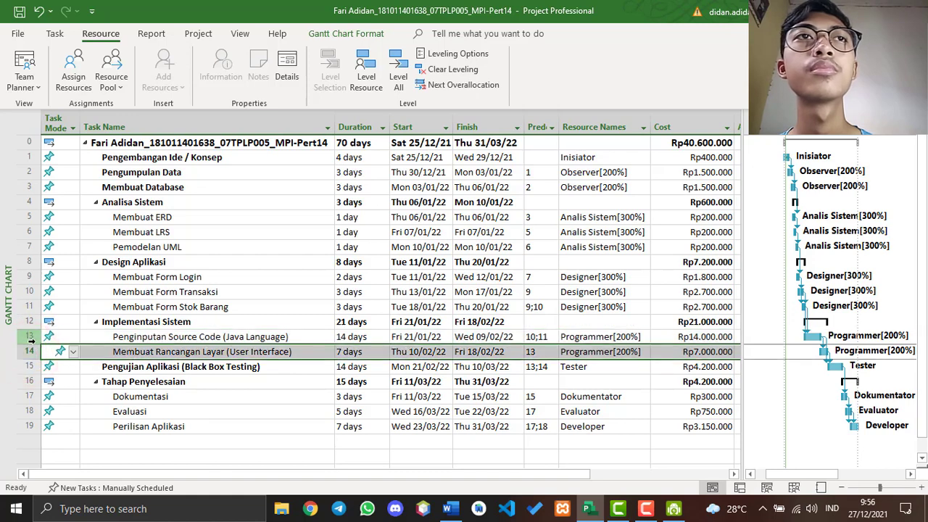
click(28, 337)
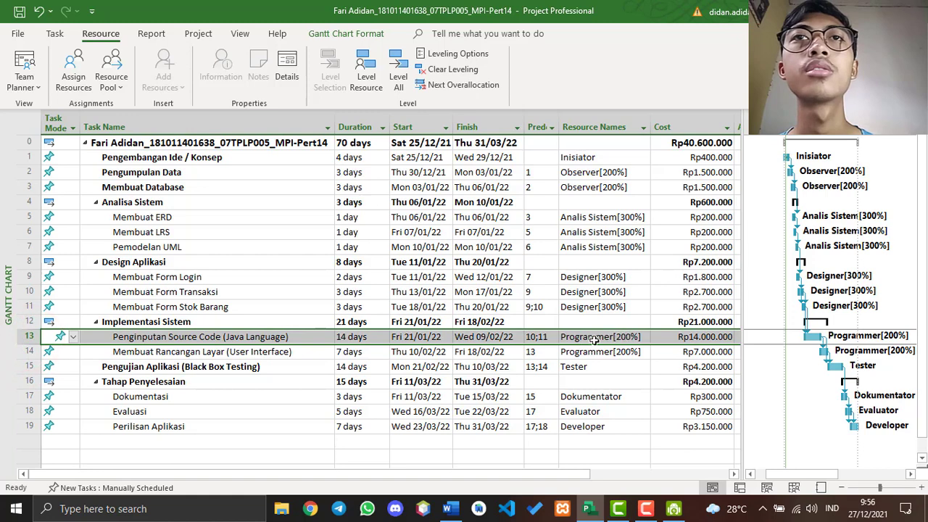
Step: Compare the daily rates of the Inisiator and Observer resources in the Resource Sheet view
click(793, 488)
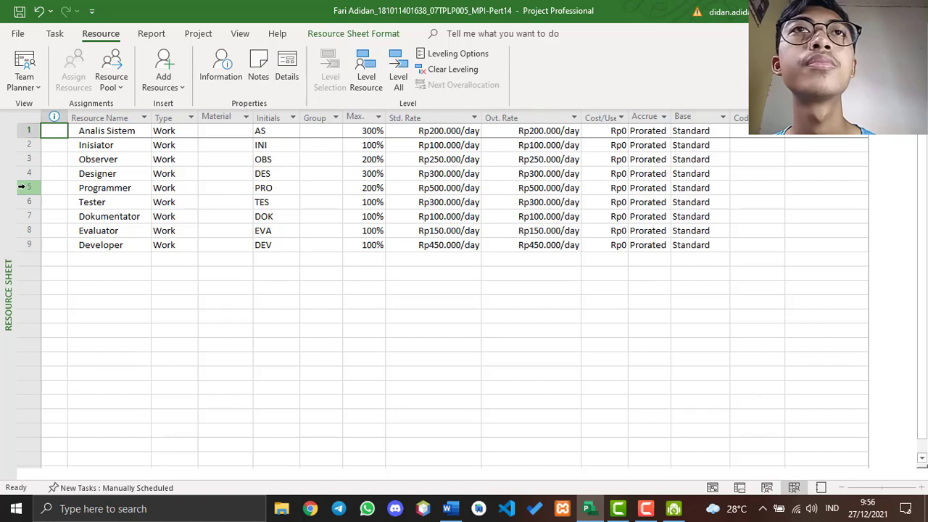
click(26, 145)
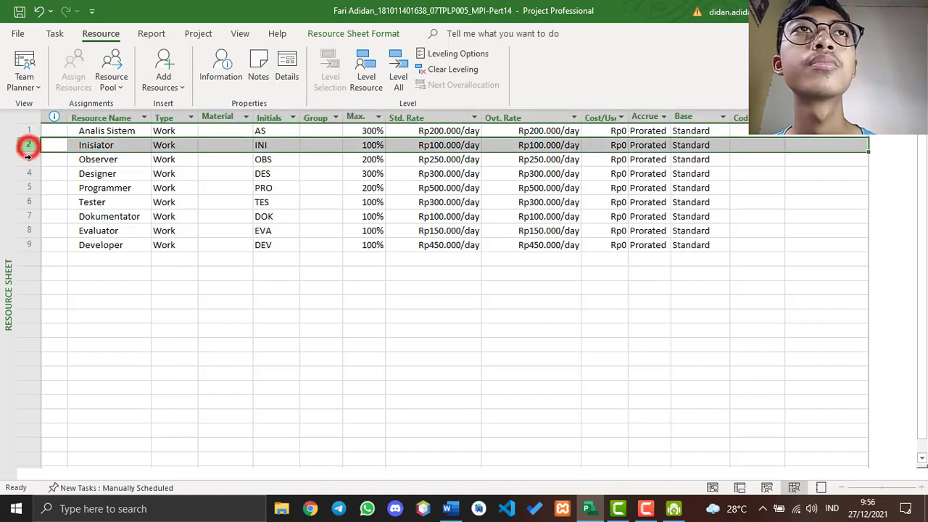
click(24, 159)
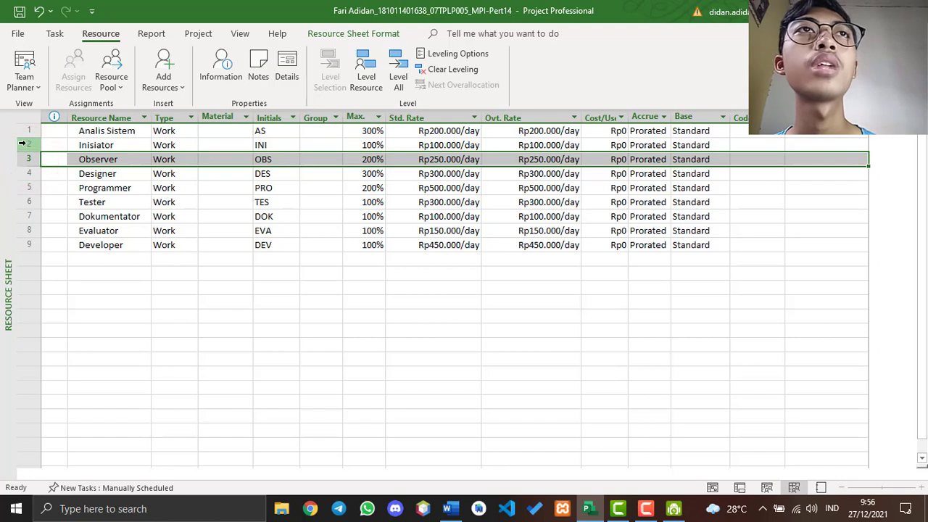
click(22, 144)
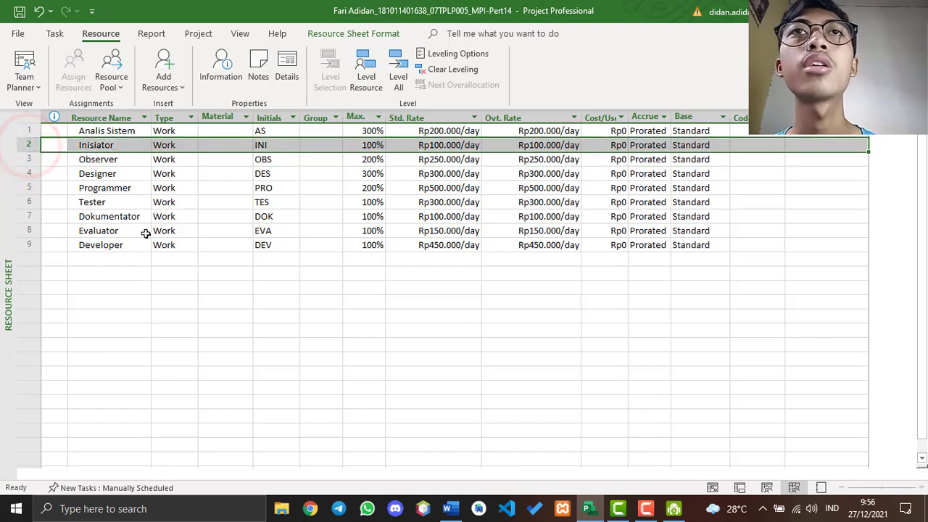
click(24, 159)
click(24, 144)
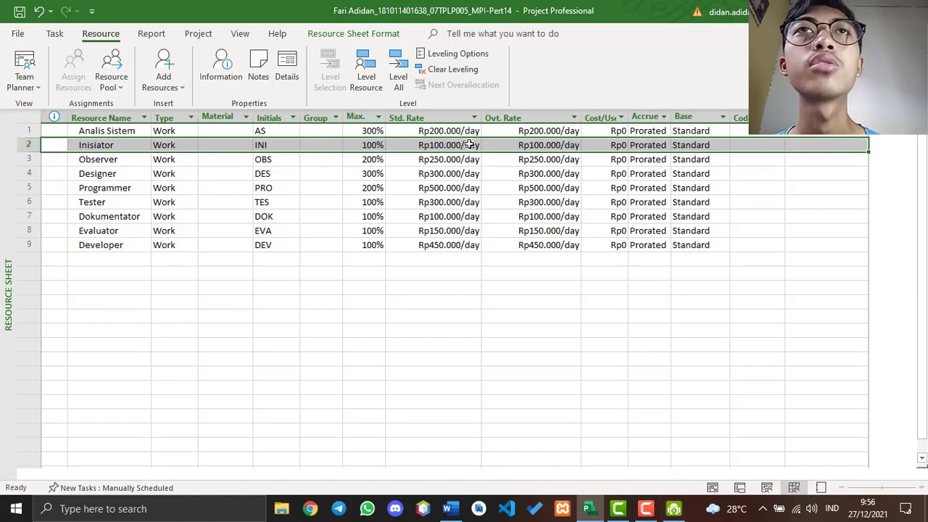
click(550, 315)
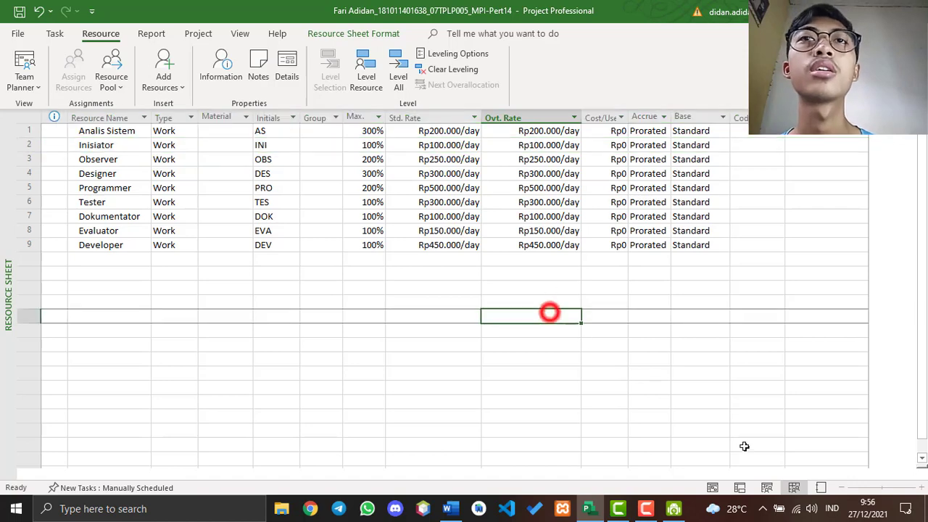
Step: Return to the Gantt Chart view and examine the duration and cost of Pengembangan Ide / Konsep
click(712, 488)
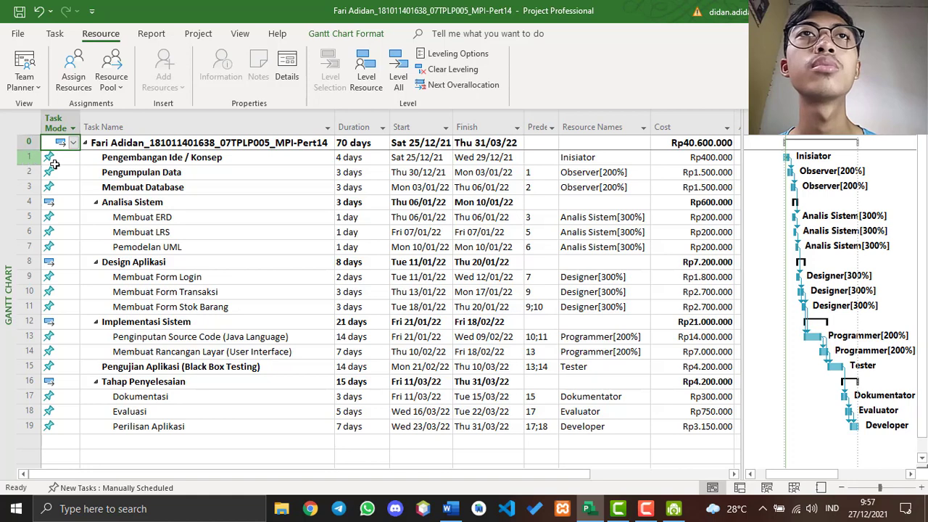
click(29, 157)
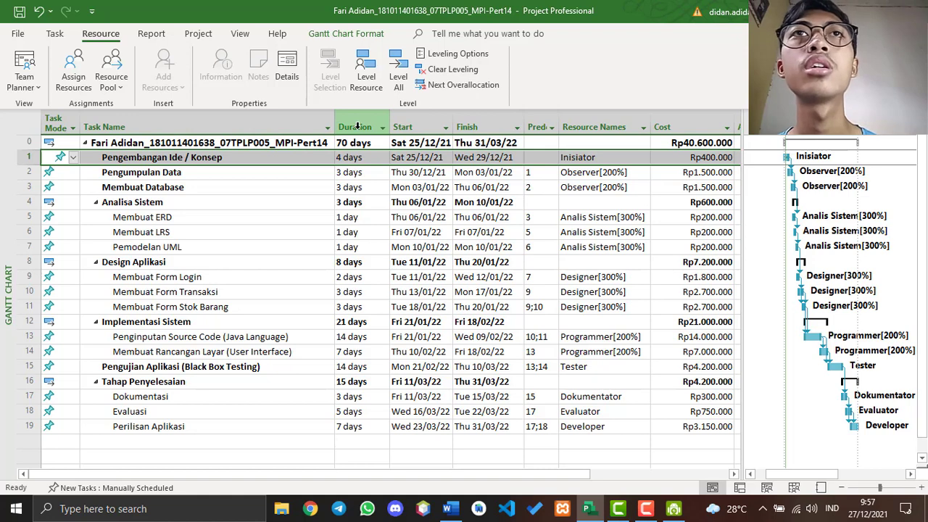
click(349, 161)
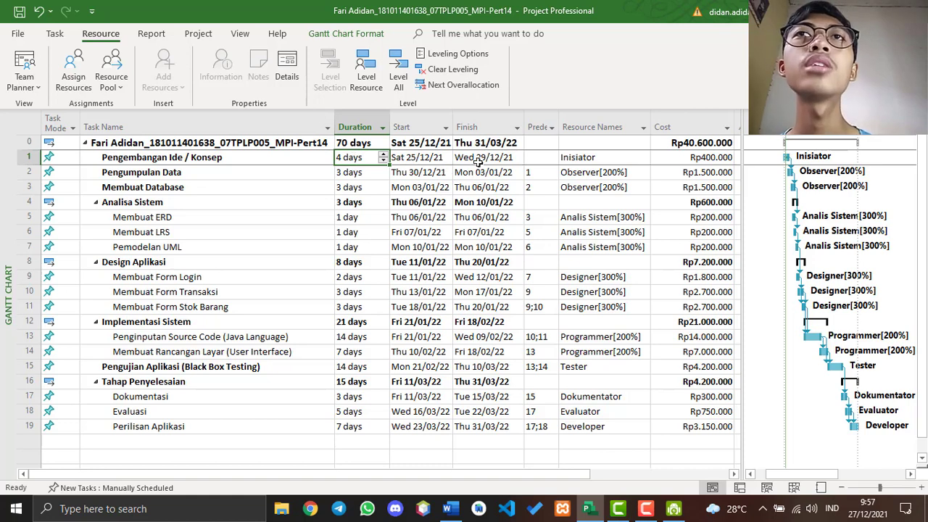
click(698, 157)
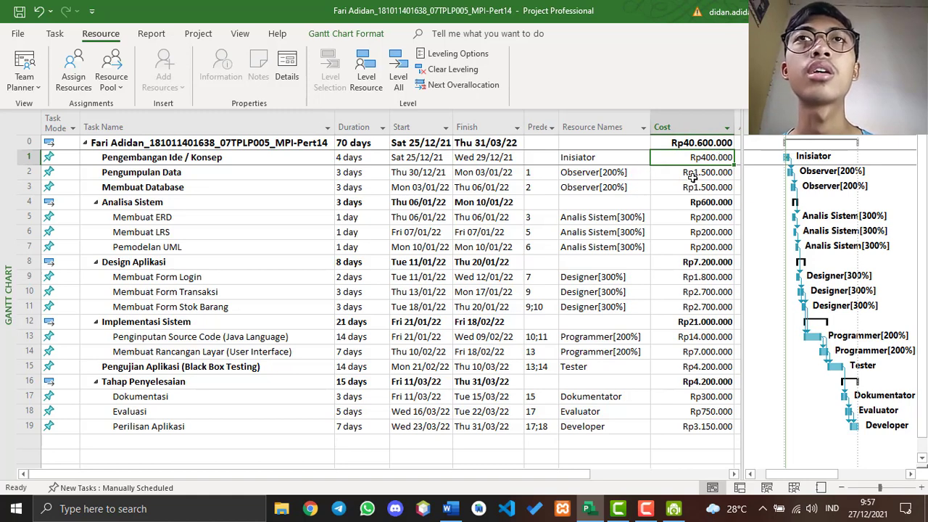
Step: Examine the cost of Pengumpulan Data and the durations of Pengumpulan Data and Membuat Database
click(678, 176)
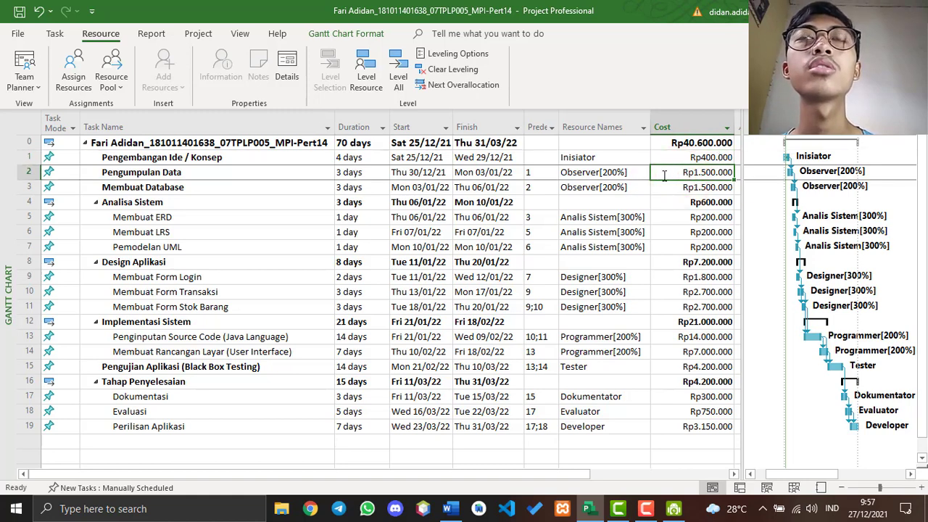
click(349, 175)
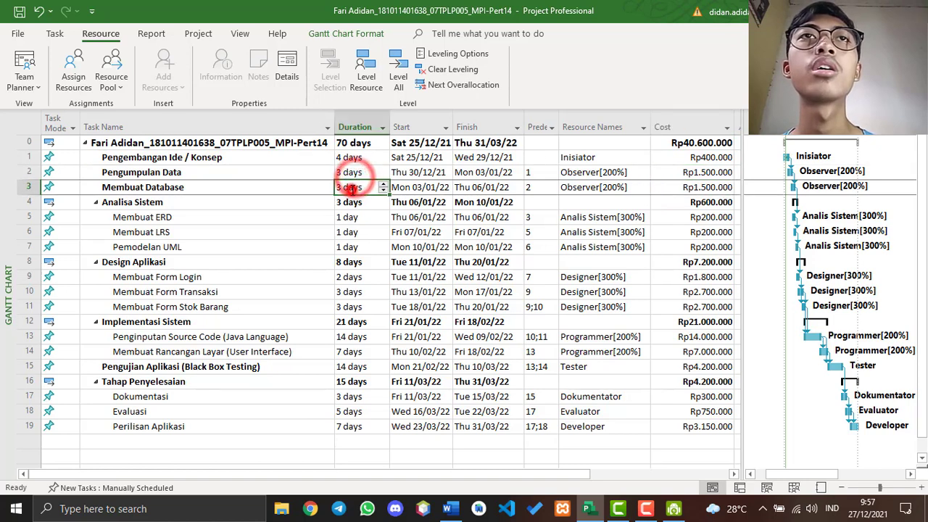
click(358, 176)
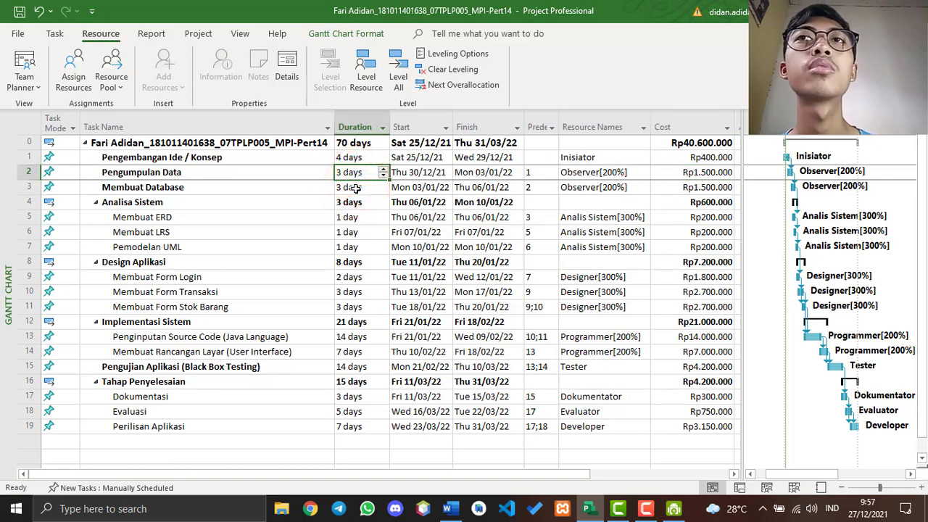
click(353, 187)
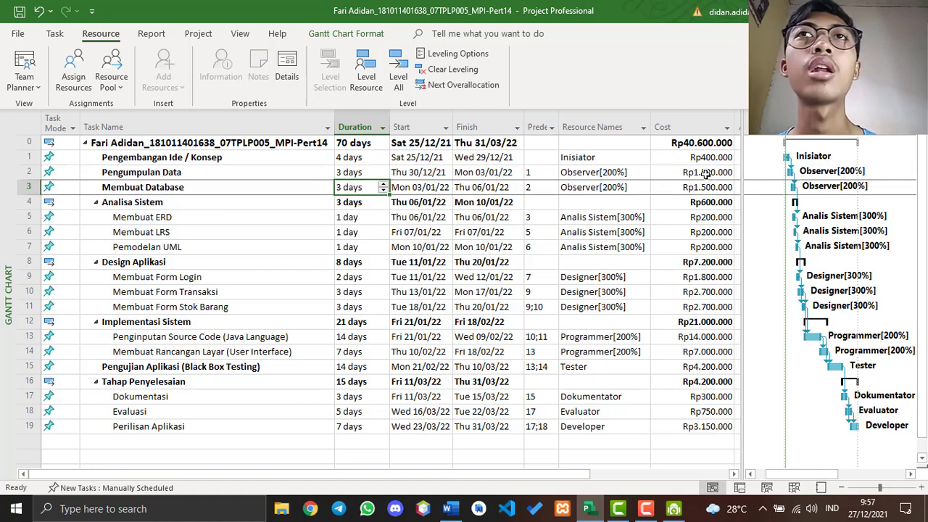
Step: Check the costs of Design Aplikasi and Perilisan Aplikasi and the total cost on the project summary task
click(690, 262)
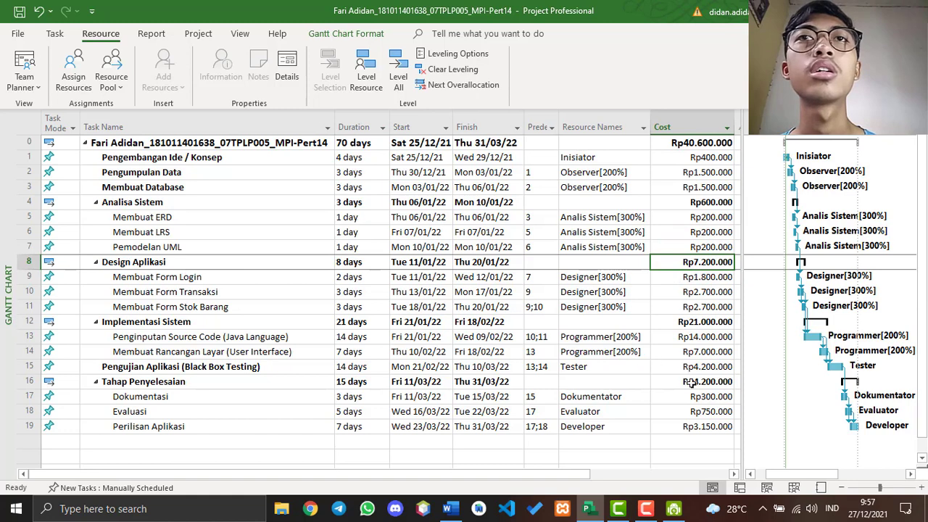
click(687, 426)
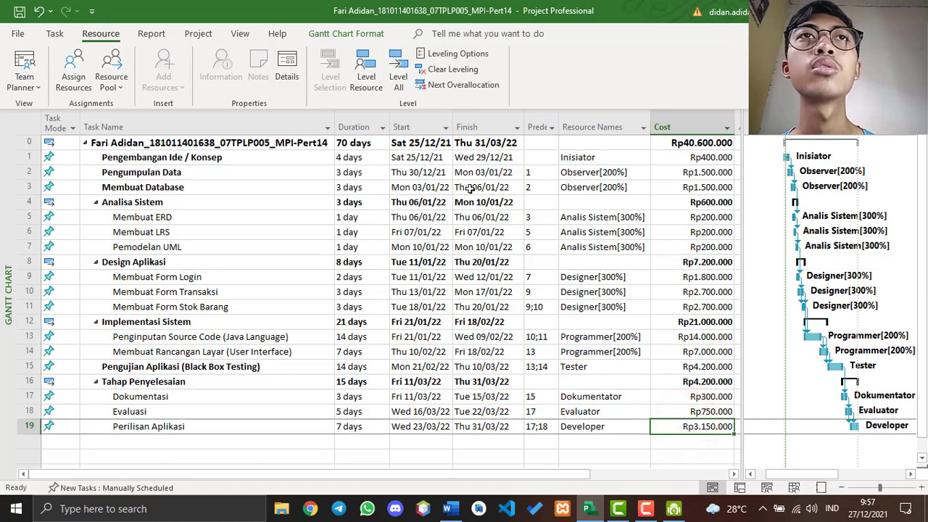
click(684, 143)
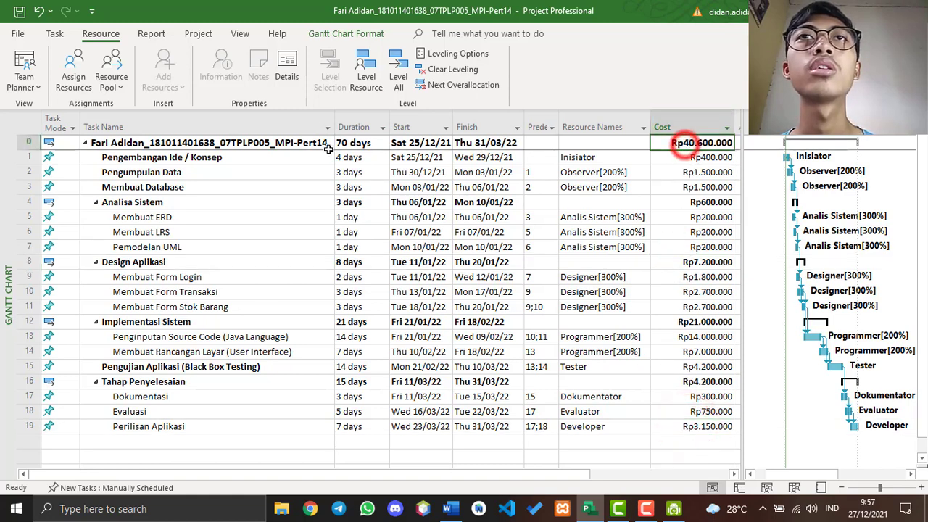
click(232, 148)
click(724, 29)
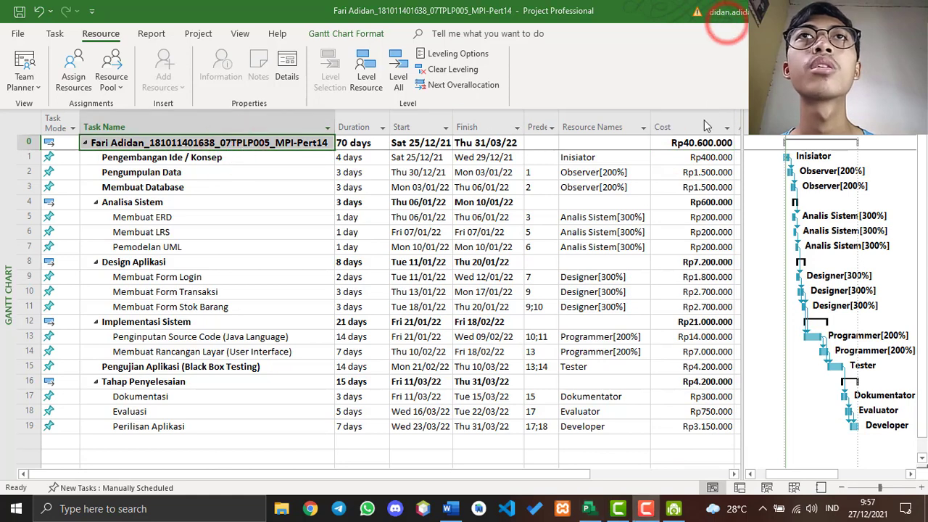
click(195, 37)
click(196, 35)
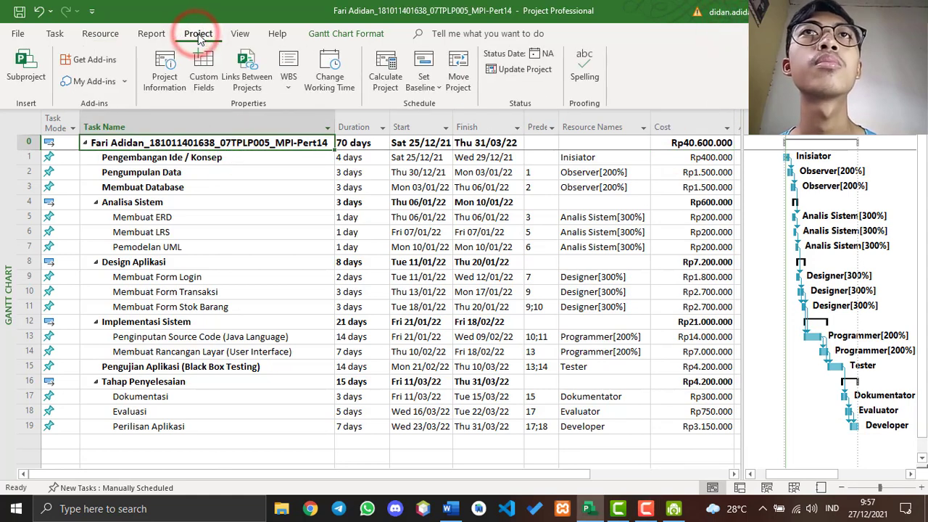
click(102, 35)
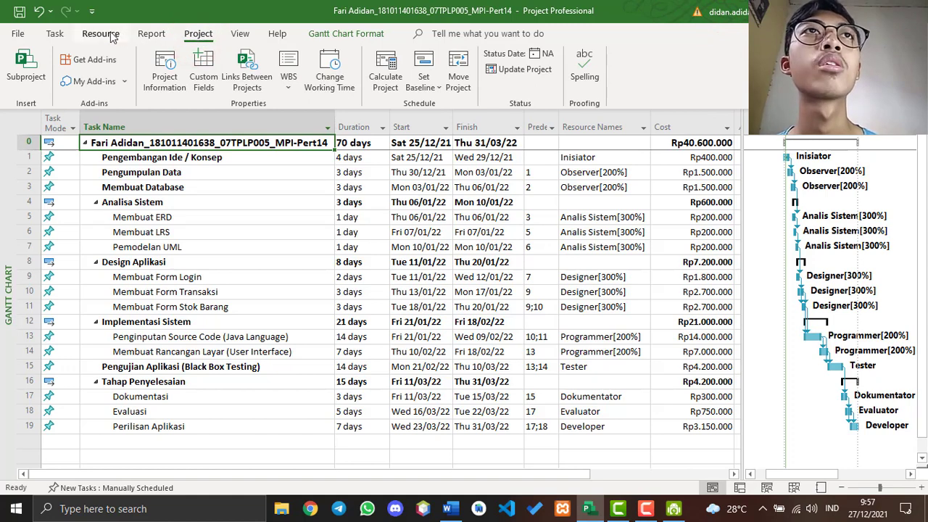
click(54, 35)
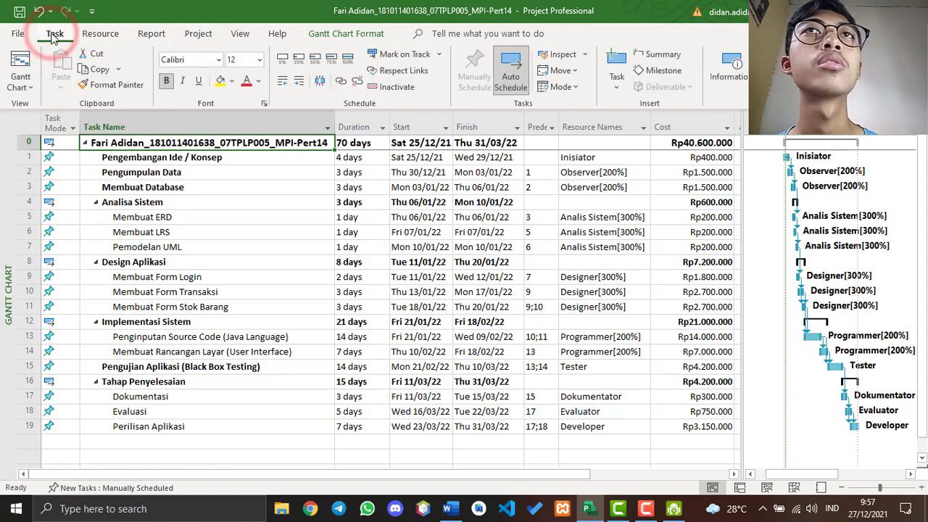
Step: Try to insert a summary task at the project summary row
click(680, 124)
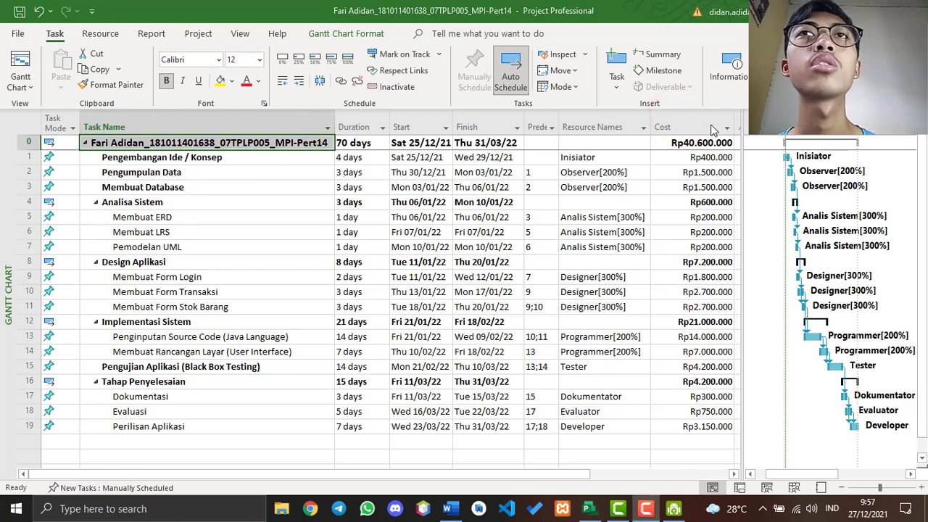
click(687, 143)
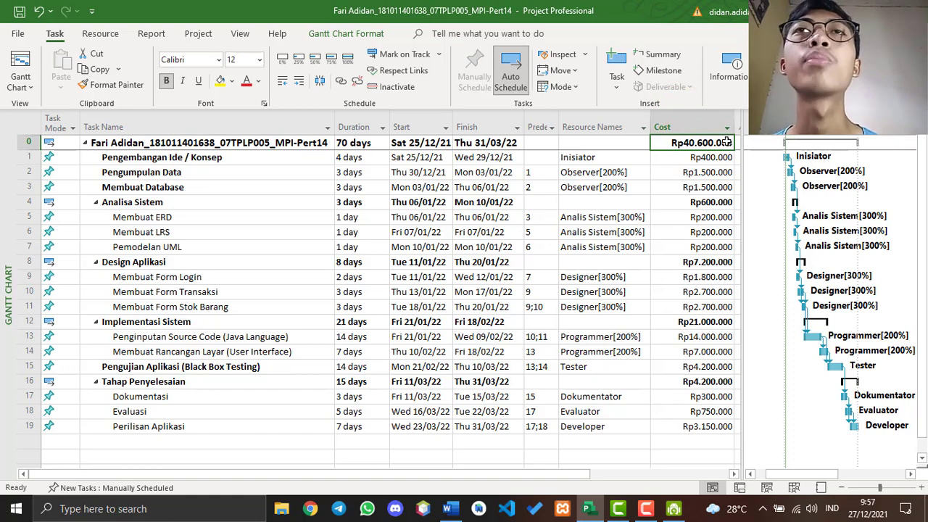
click(664, 56)
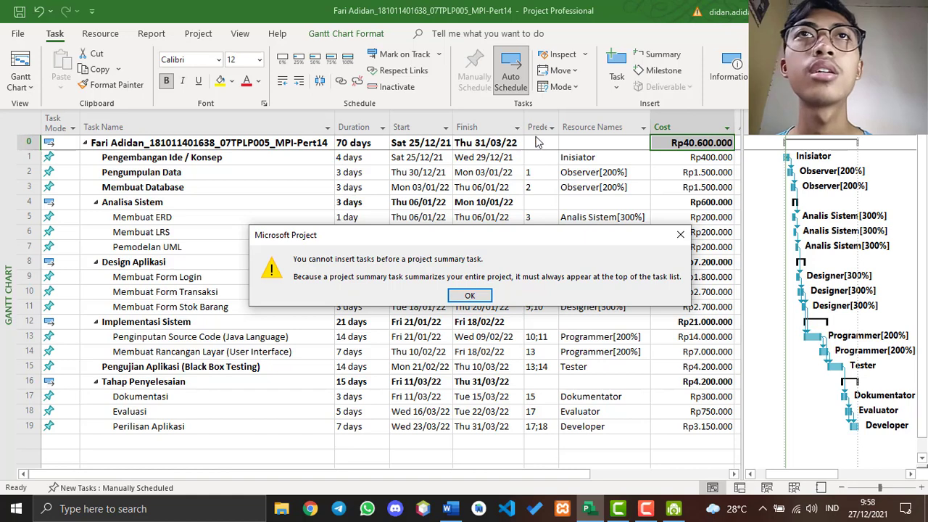
click(660, 62)
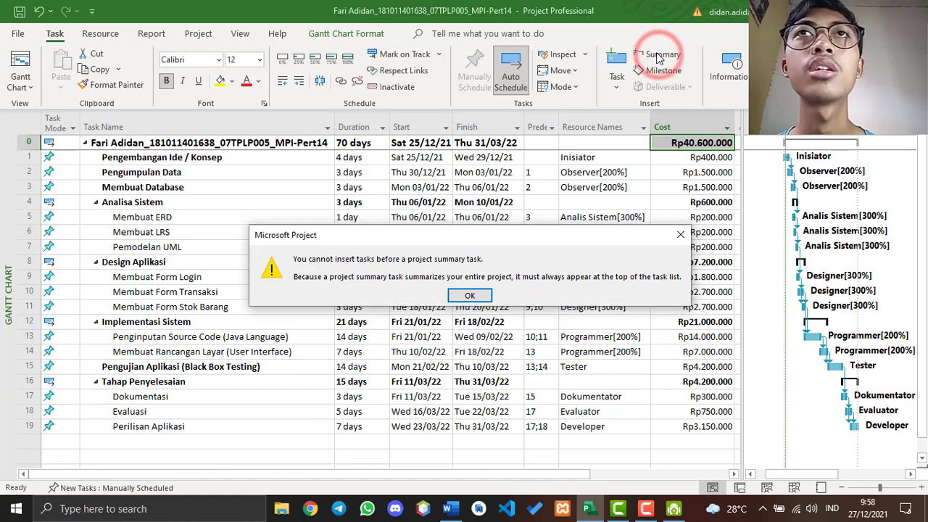
click(617, 246)
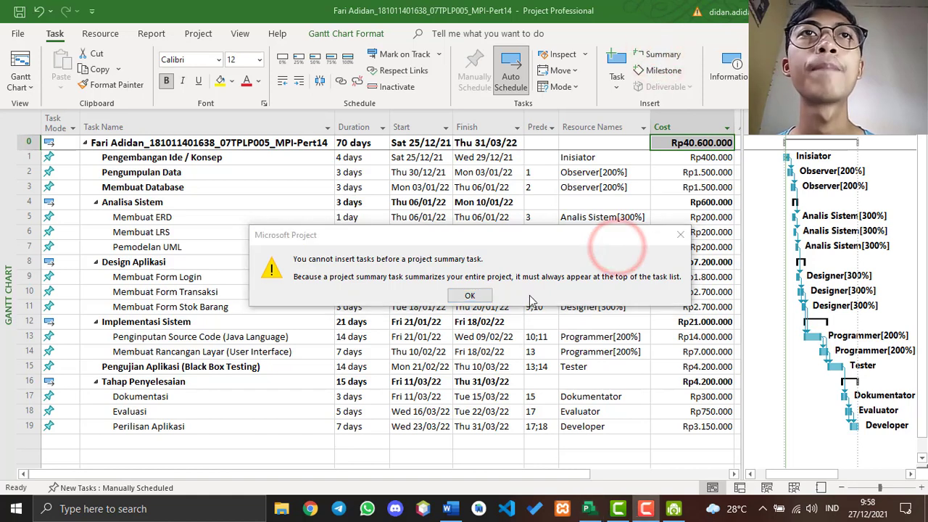
drag(471, 239, 472, 214)
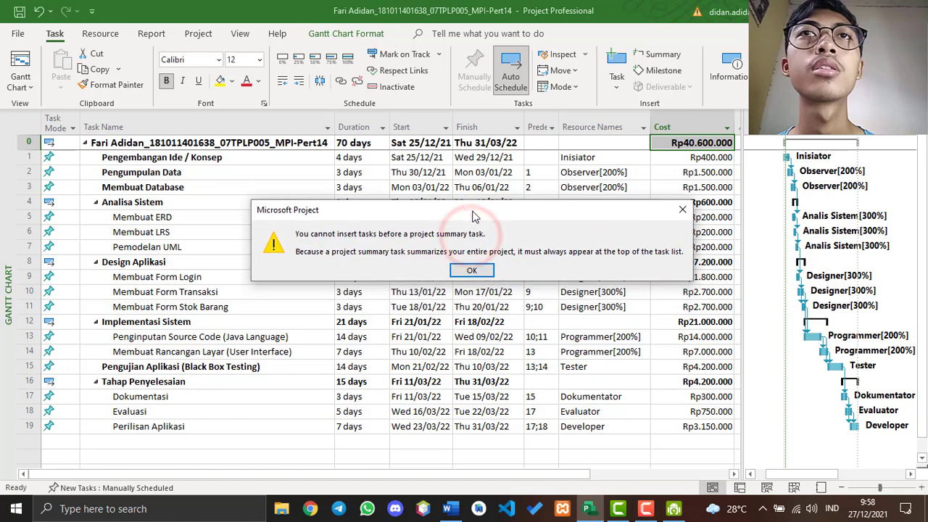
click(473, 270)
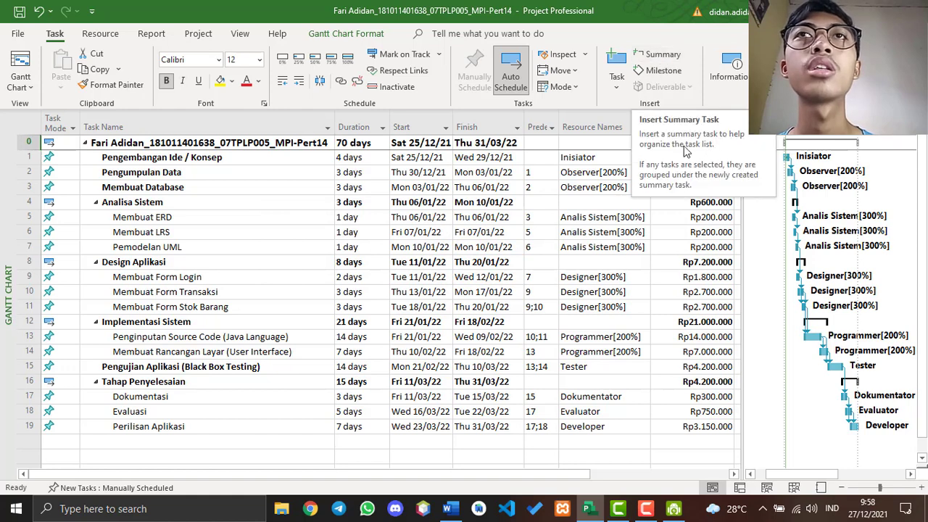
Step: Examine the costs of Analisa Sistem, Pengembangan Ide / Konsep and Membuat ERD
click(665, 206)
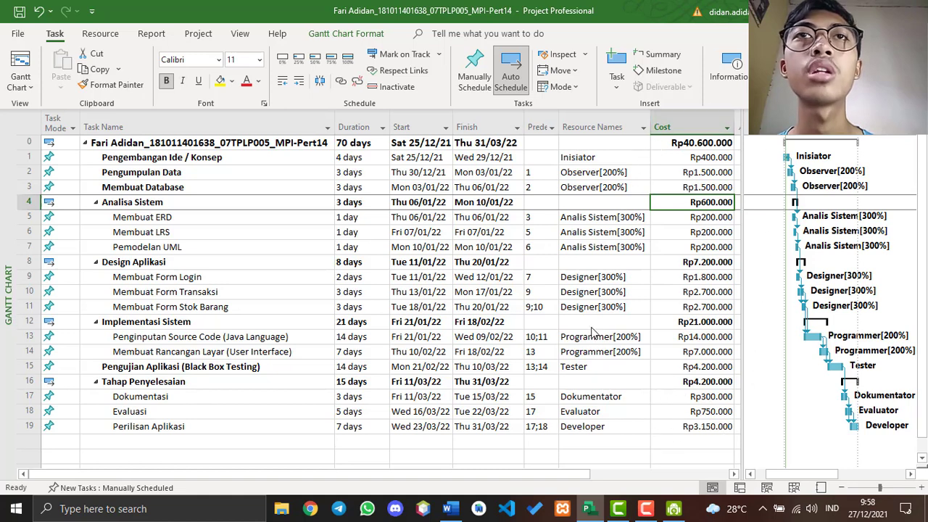
click(691, 159)
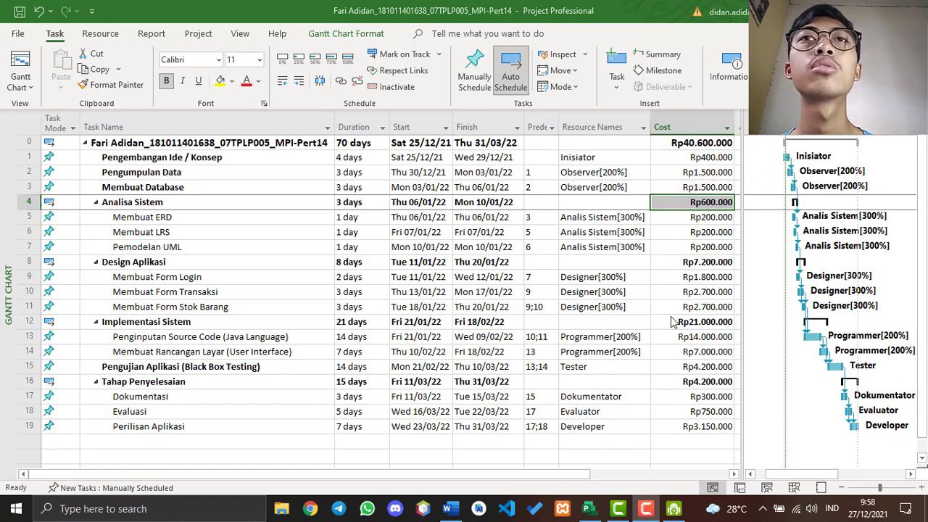
click(693, 218)
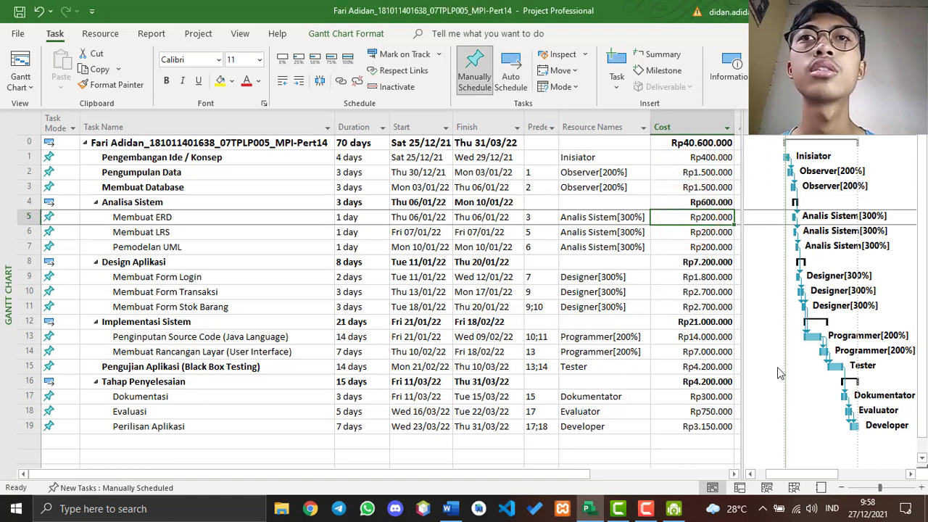
mouse_move(741, 299)
mouse_down()
mouse_move(767, 296)
mouse_move(743, 298)
mouse_up()
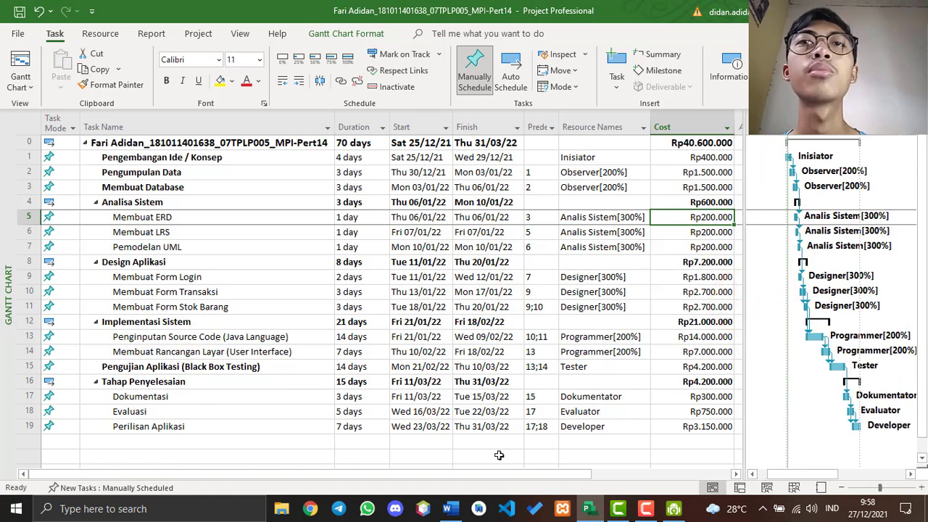
Step: Switch to the CPM document in Word and examine the Workflow diagram of the task numbers
click(450, 508)
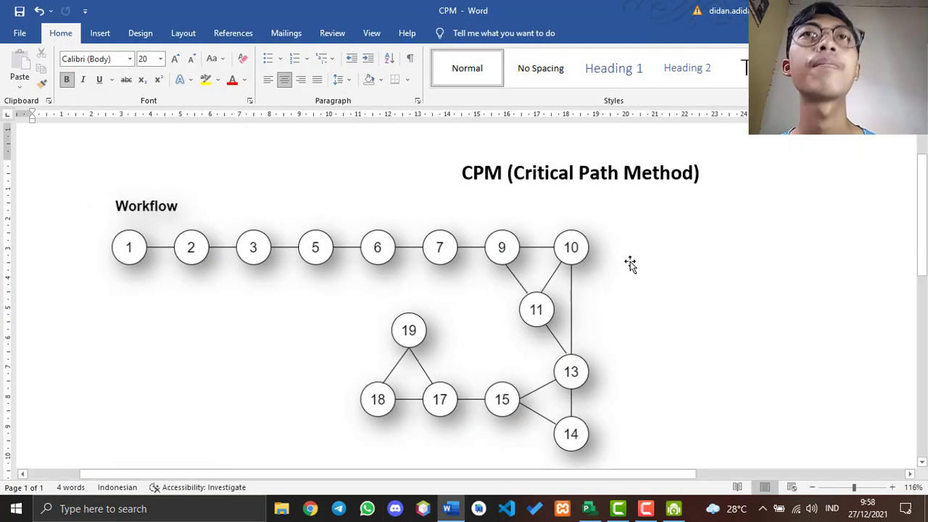
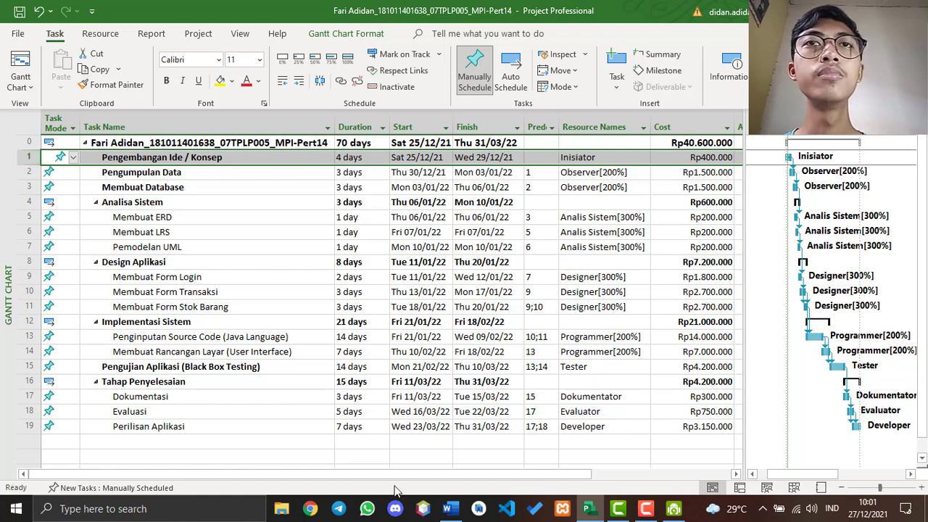
click(448, 508)
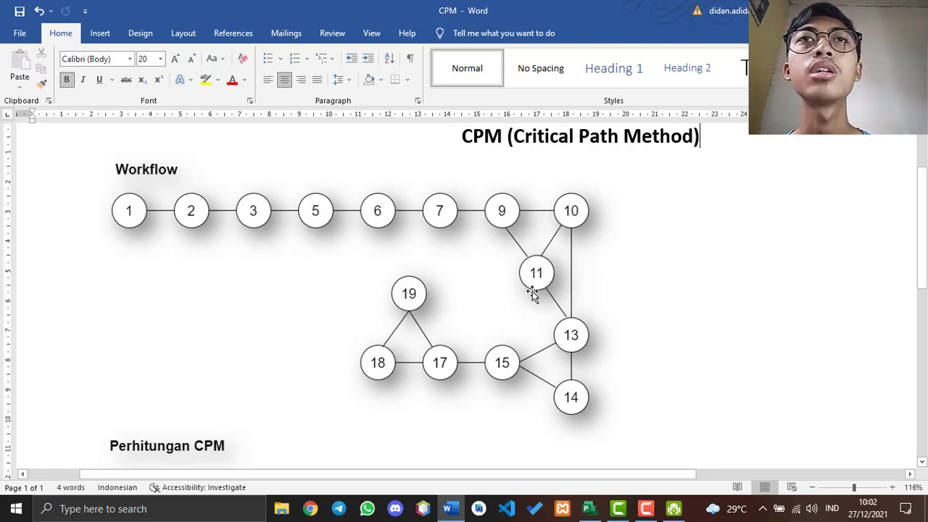
Step: Return to Project and examine the predecessors of Membuat Form Stok Barang, including Membuat Form Transaksi
click(589, 508)
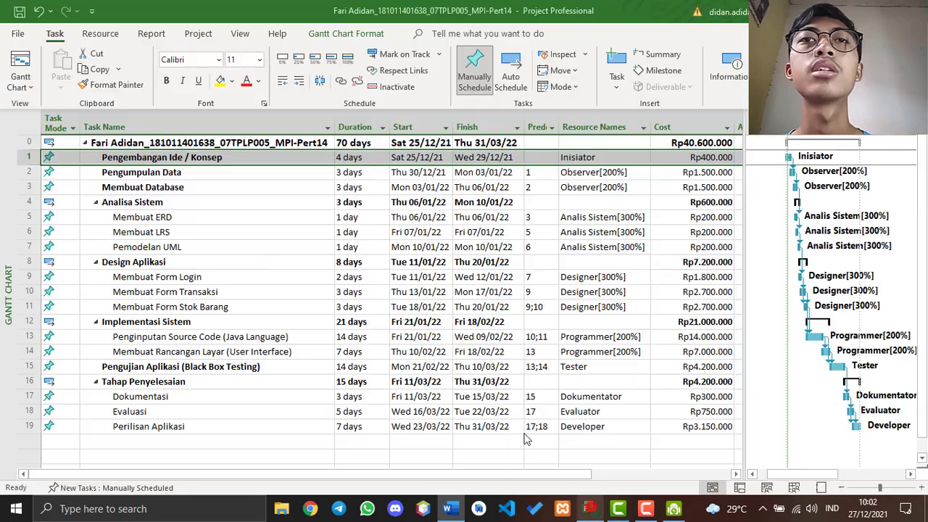
click(22, 306)
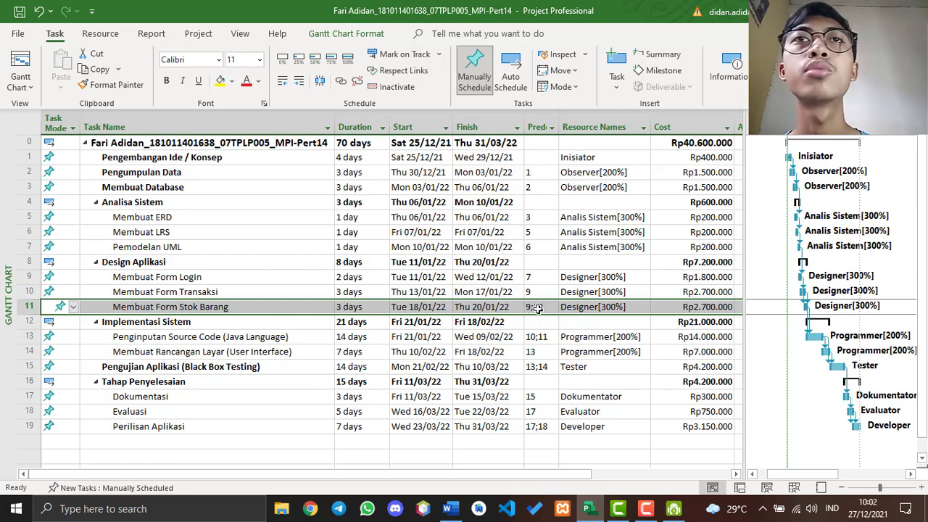
click(187, 294)
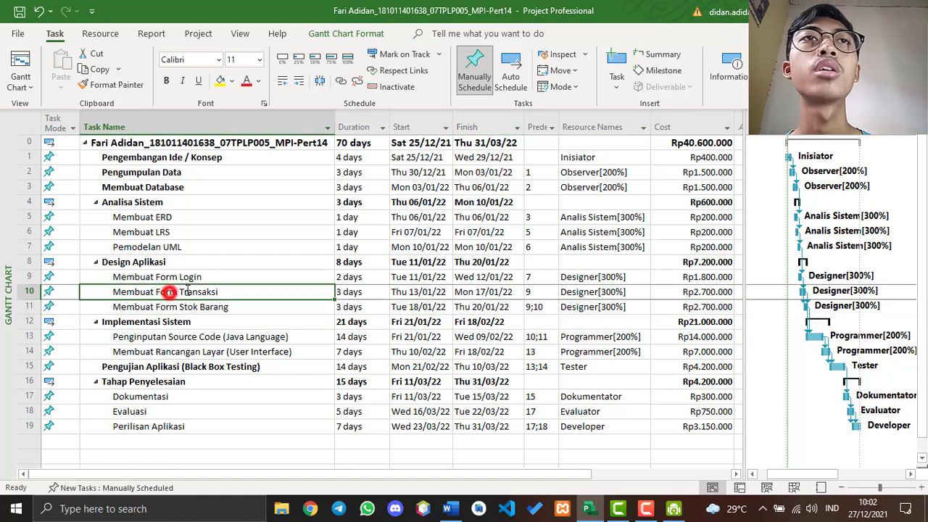
click(539, 308)
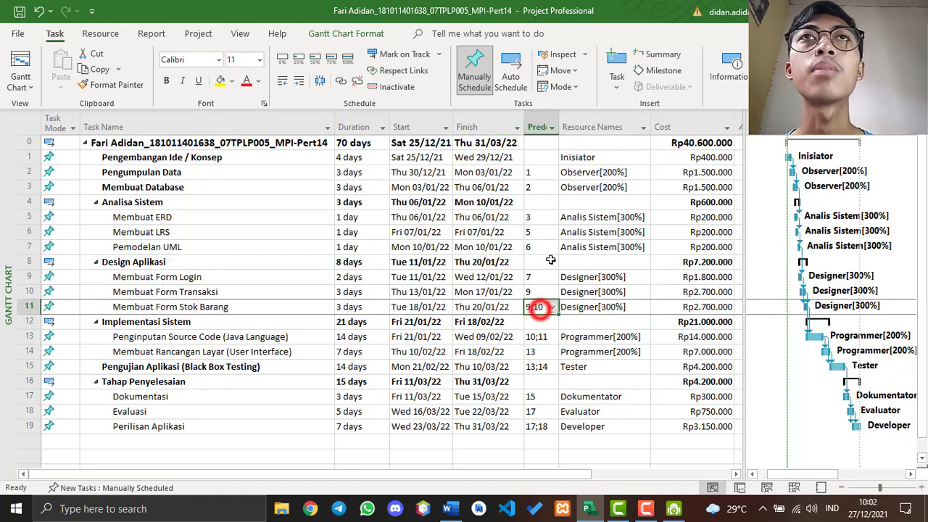
Step: Compare the Workflow diagram in Word with the Penginputan Source Code (Java Language) task in Project
click(462, 511)
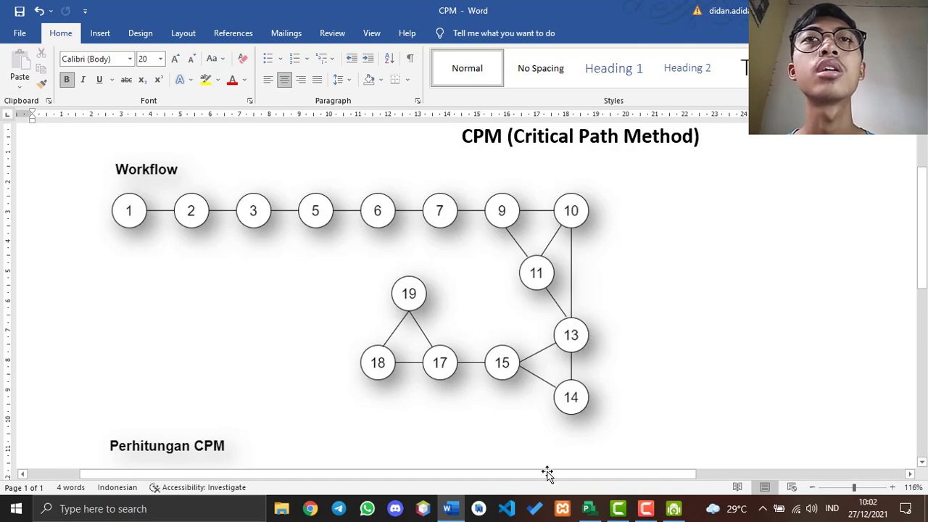
click(588, 508)
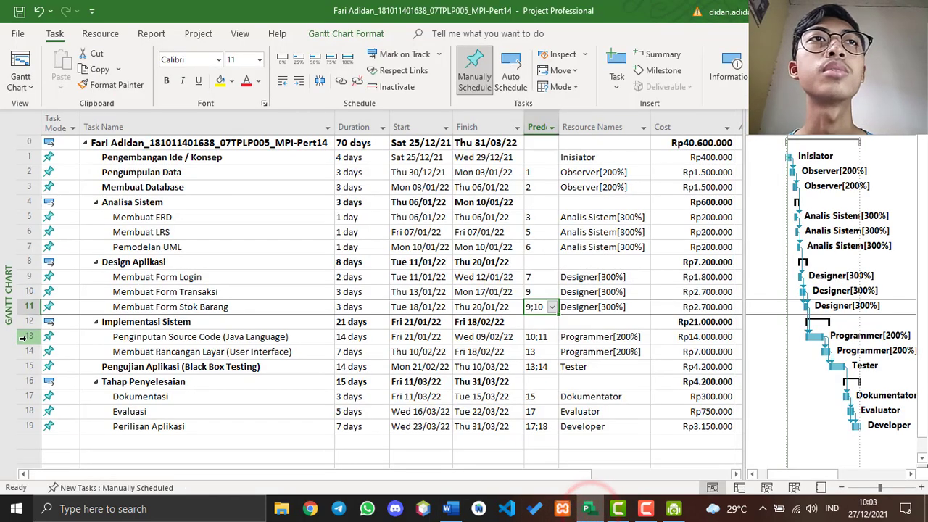
click(29, 336)
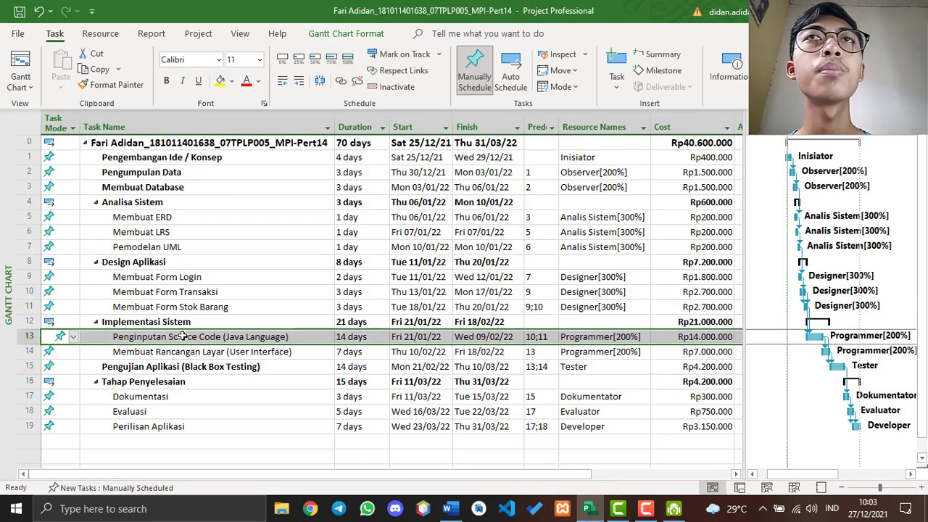
Step: Switch to the CPM document in Word and examine the ES, A, LS, EF, D and LF cells of the Perhitungan CPM legend
click(449, 508)
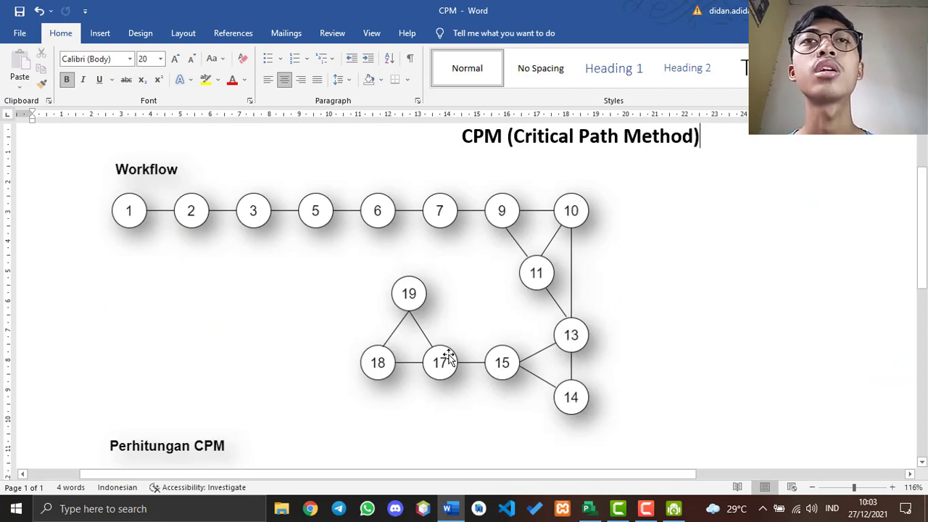
scroll(711, 207, down, 2)
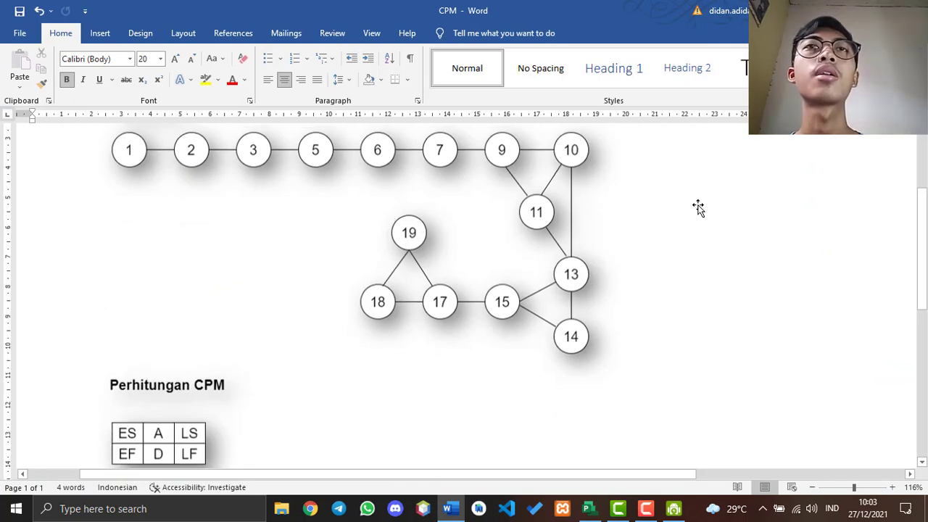
scroll(721, 202, down, 5)
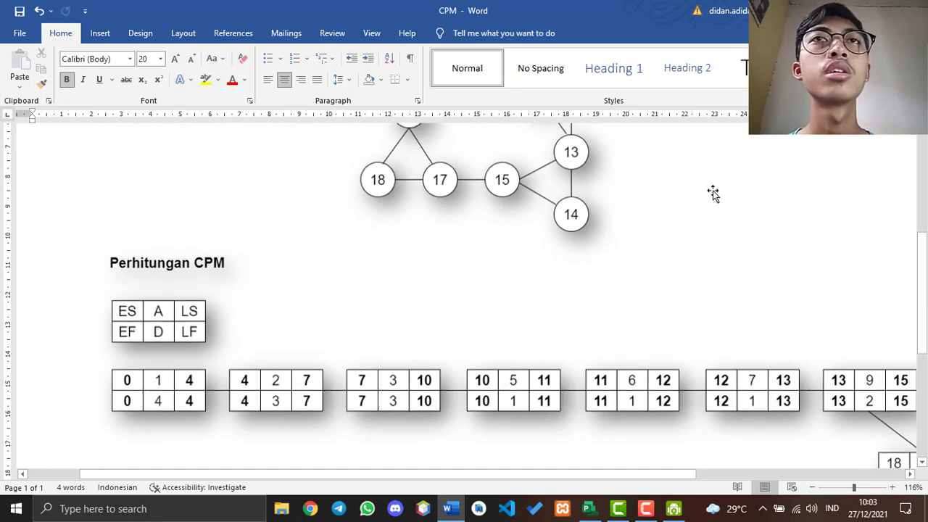
scroll(713, 192, down, 1)
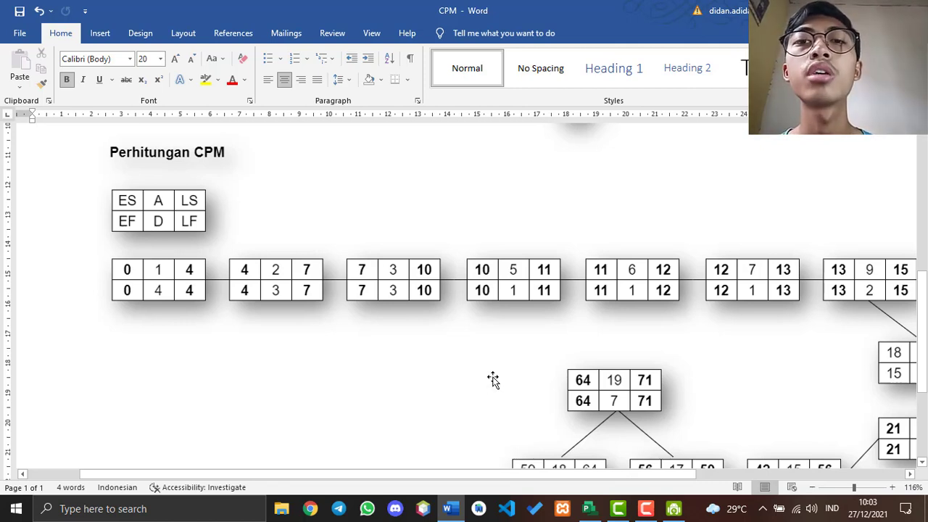
click(125, 197)
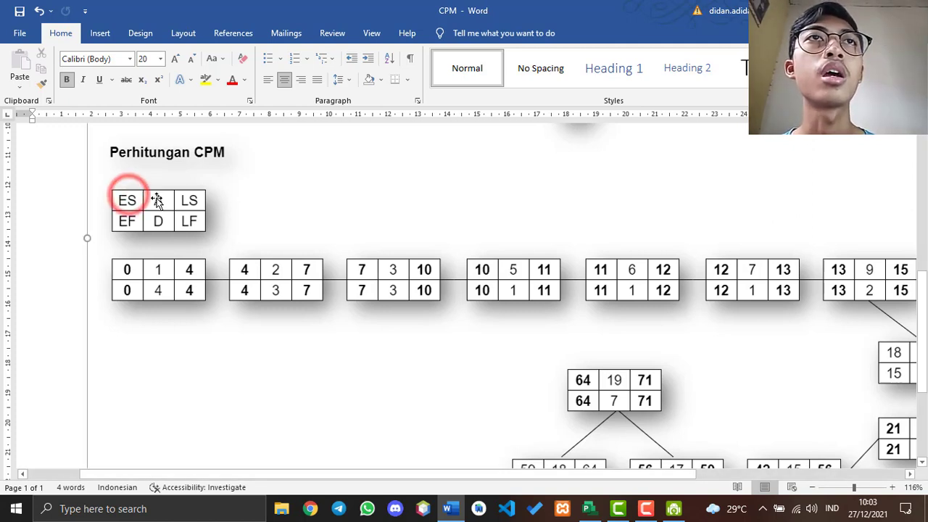
click(157, 198)
click(195, 200)
click(128, 219)
click(157, 221)
click(183, 222)
click(234, 203)
Step: Review the Workflow diagram and the chain of activity boxes under Perhitungan CPM
scroll(73, 219, up, 5)
click(66, 222)
scroll(167, 304, down, 3)
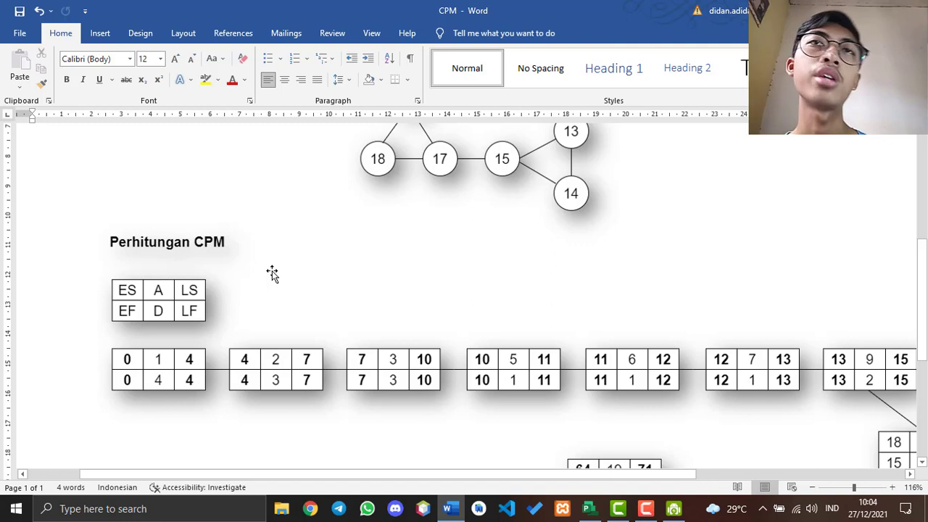
scroll(273, 273, down, 2)
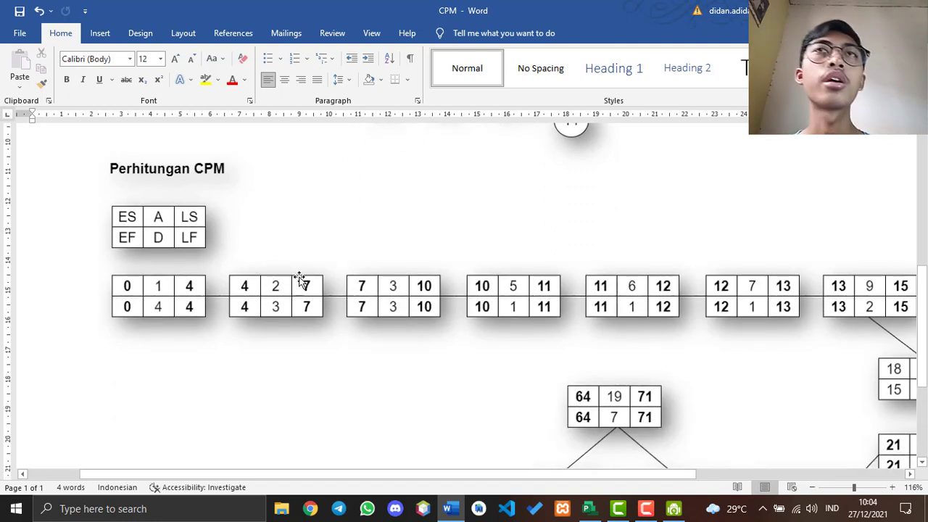
drag(468, 473, 478, 471)
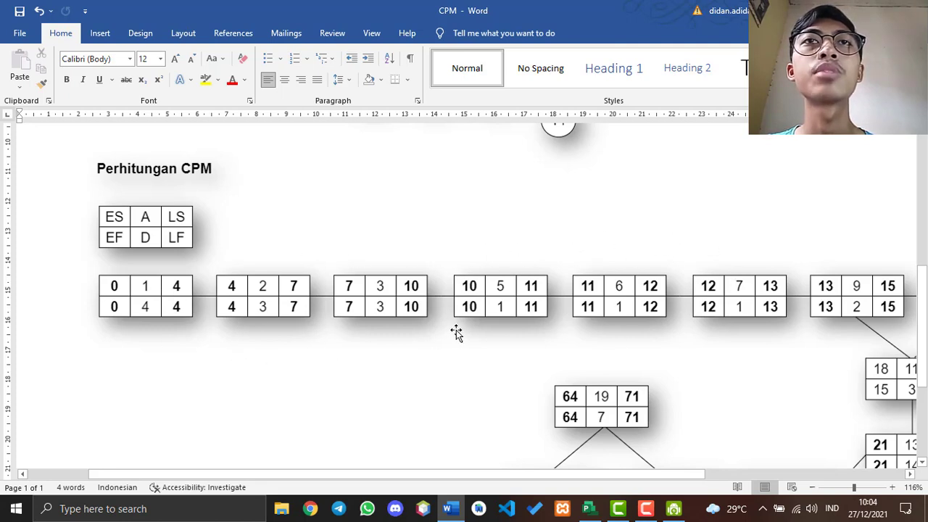
Step: Relate the Workflow diagram to activity 1 in the CPM calculation and return to the task list in Project
scroll(456, 332, up, 5)
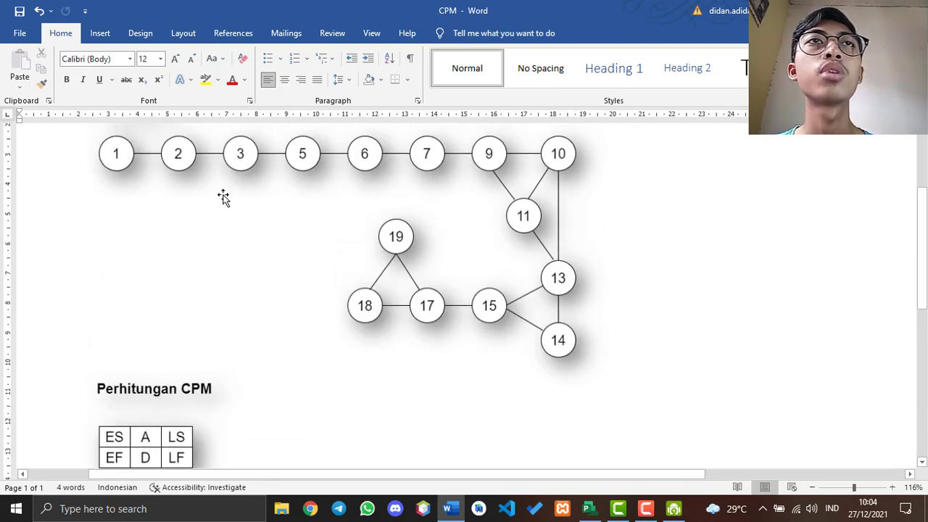
scroll(182, 178, down, 3)
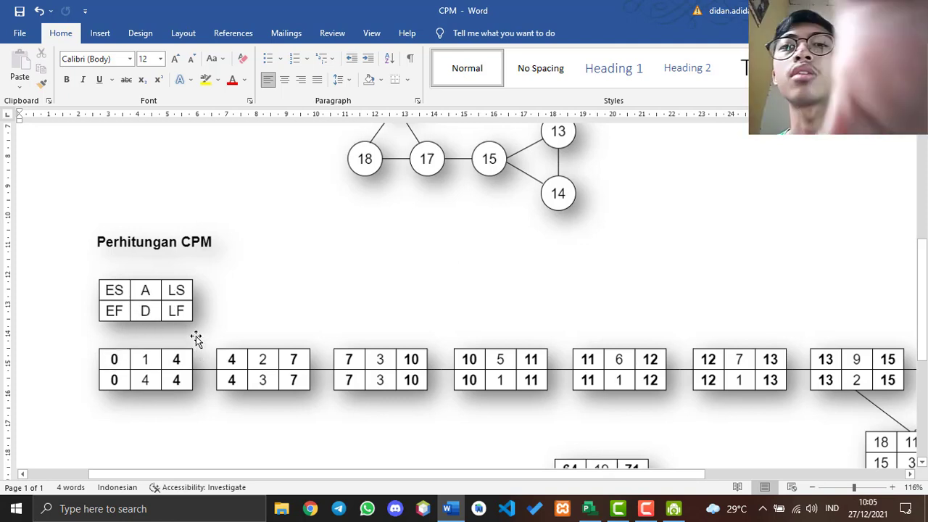
scroll(323, 334, up, 1)
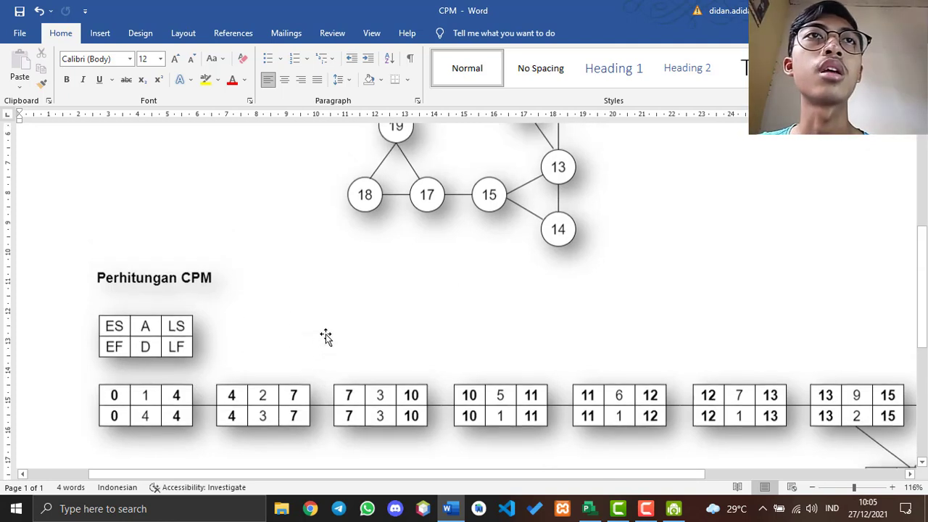
scroll(290, 344, down, 2)
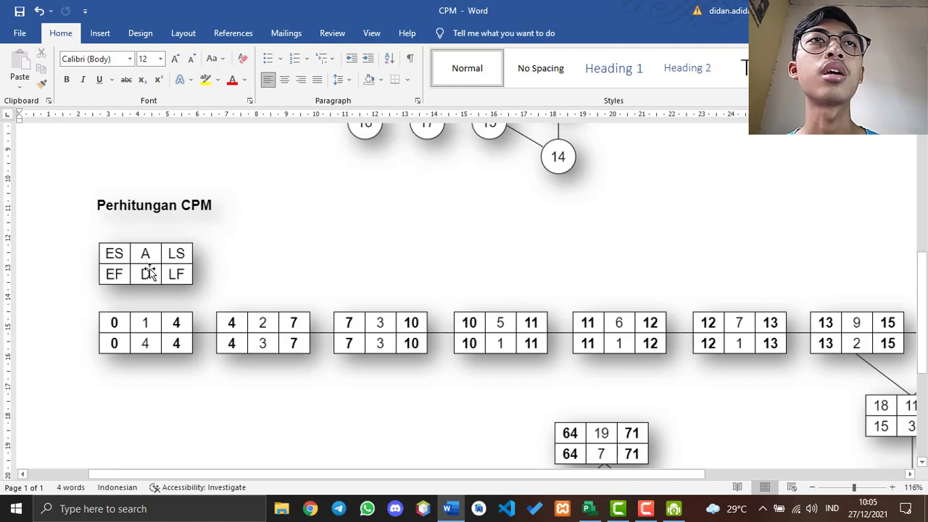
click(145, 326)
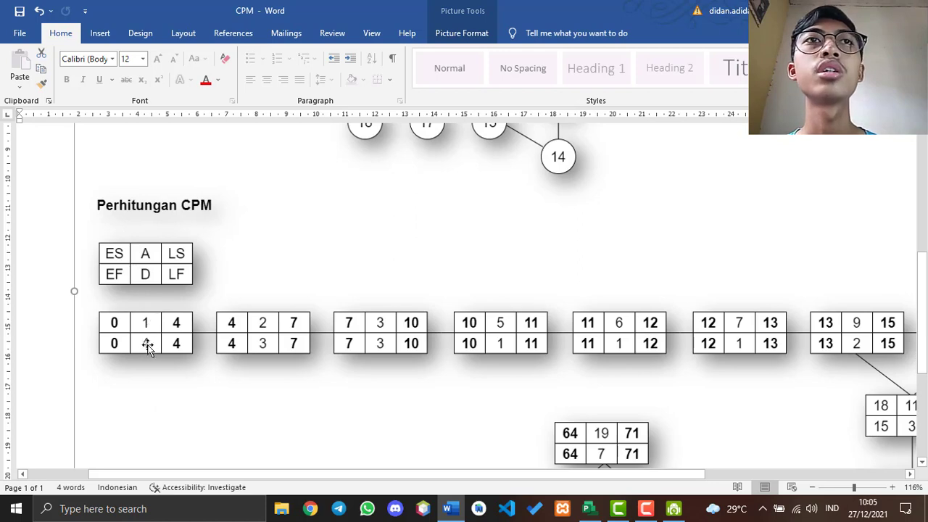
click(591, 508)
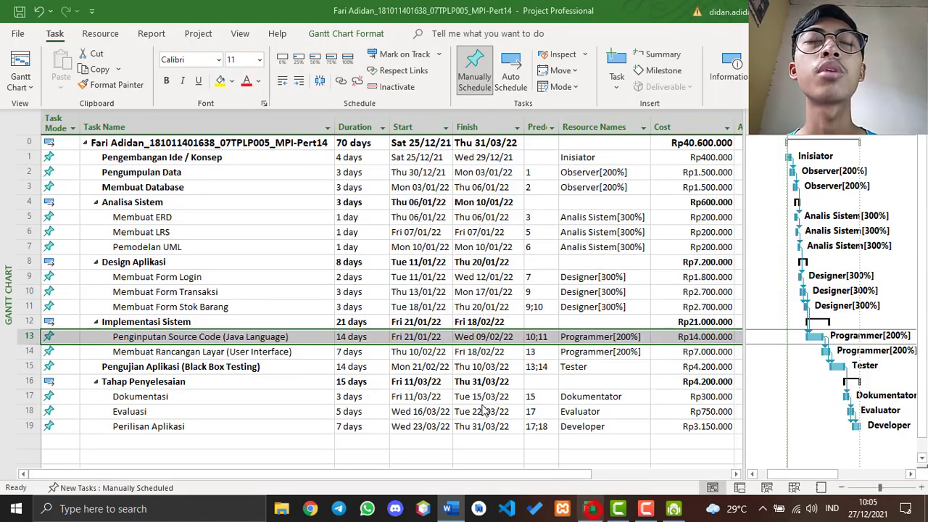
Step: Compare the Pengembangan Ide / Konsep task in Project with activity 1 under Perhitungan CPM in the Word document
click(24, 157)
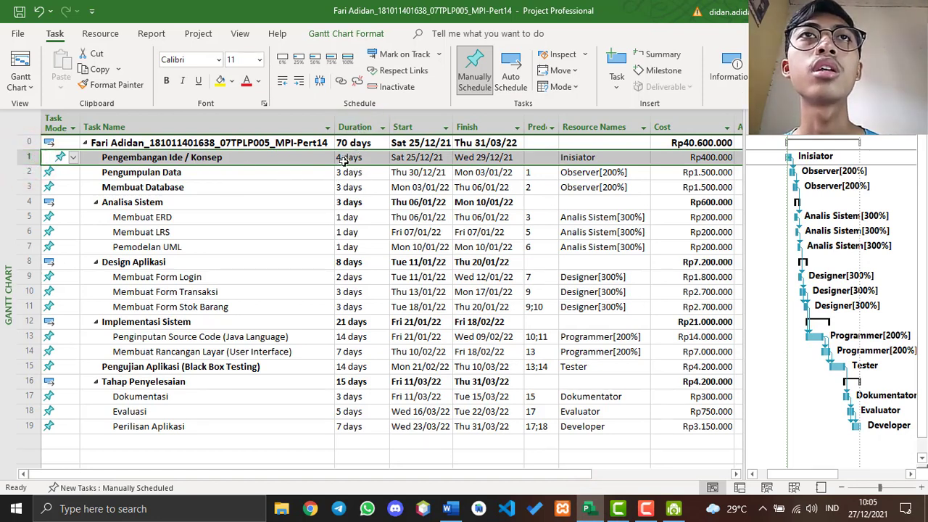
click(450, 508)
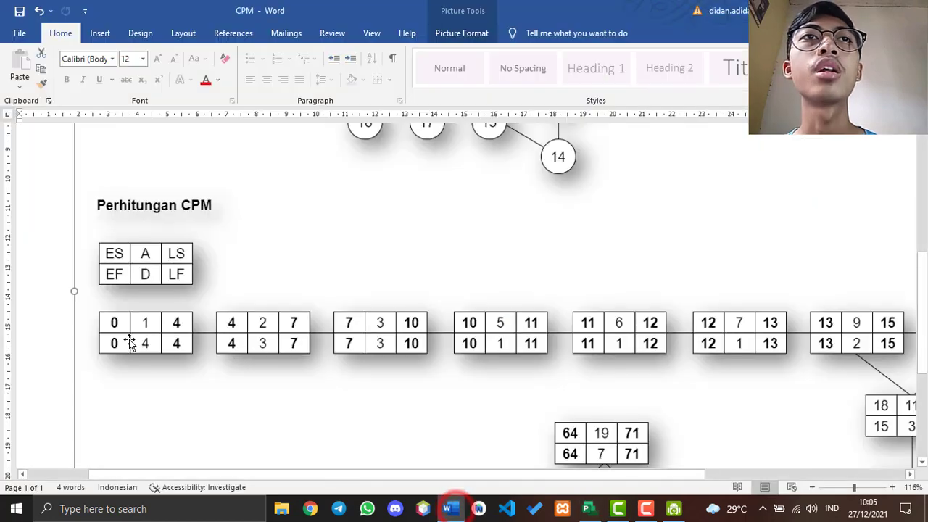
scroll(57, 323, up, 5)
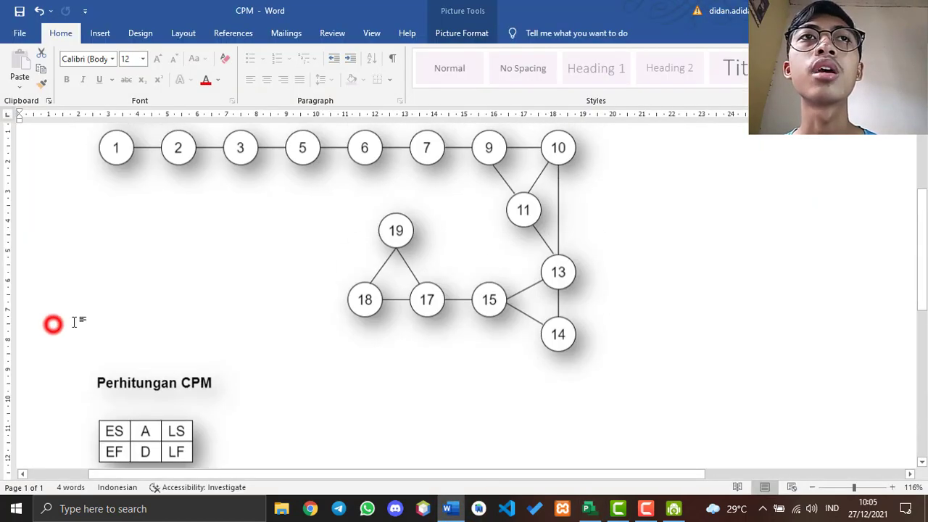
click(52, 323)
scroll(272, 368, down, 2)
scroll(271, 368, down, 2)
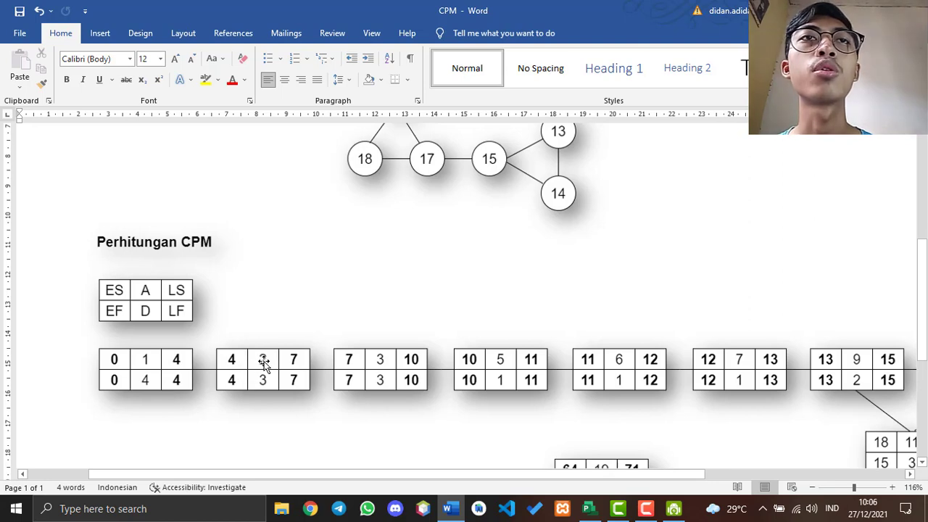
Step: Check the duration of the Pengumpulan Data task in Project against activity 2 in the Word CPM calculation
click(589, 511)
click(25, 172)
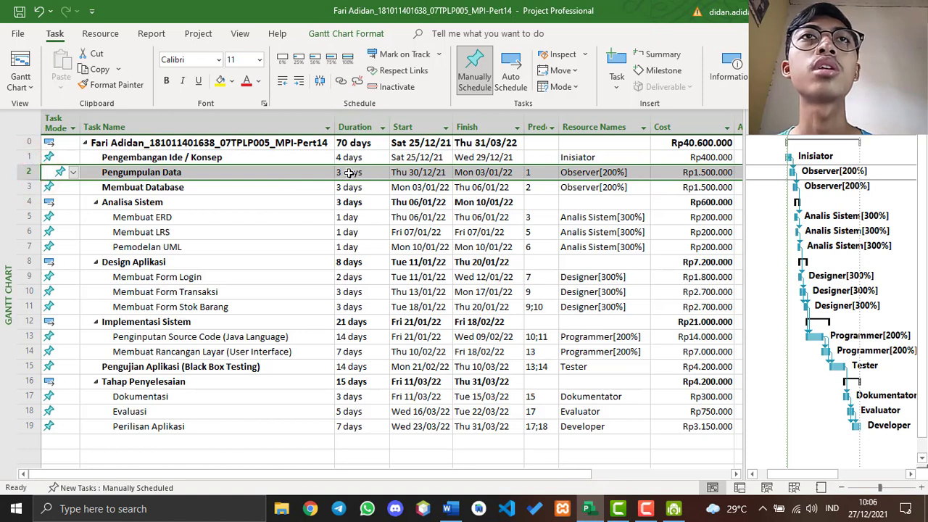
click(450, 507)
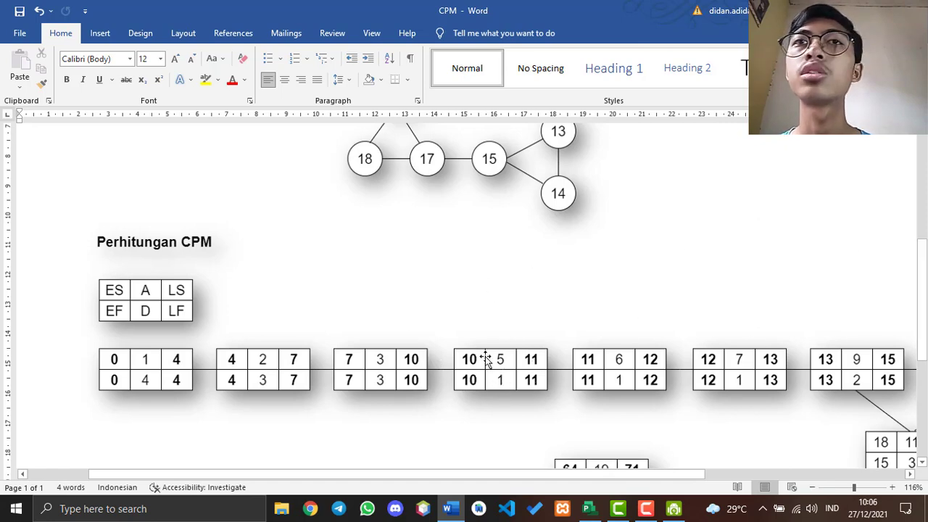
Step: Examine the complete Perhitungan CPM network from activity 1 through activity 19, including the branches at activities 11, 14 and 18
drag(921, 249, 919, 348)
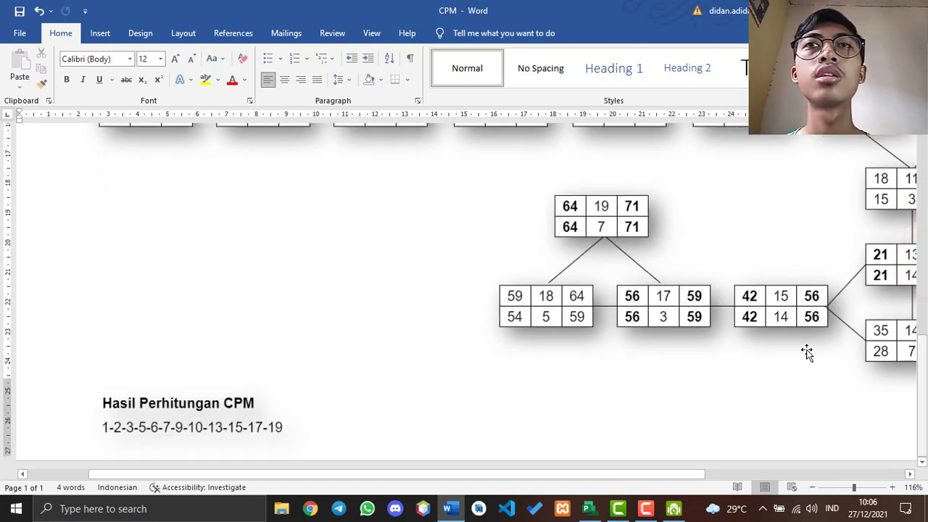
click(846, 488)
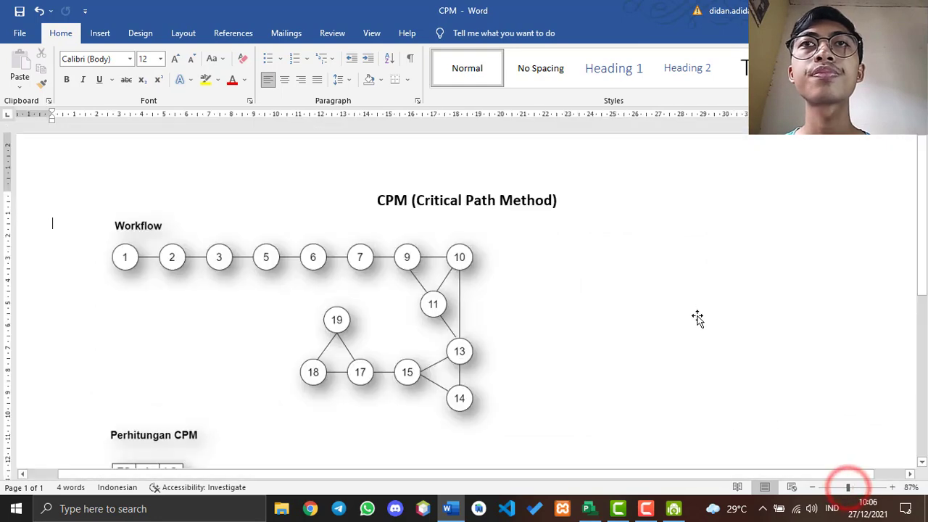
scroll(921, 251, down, 8)
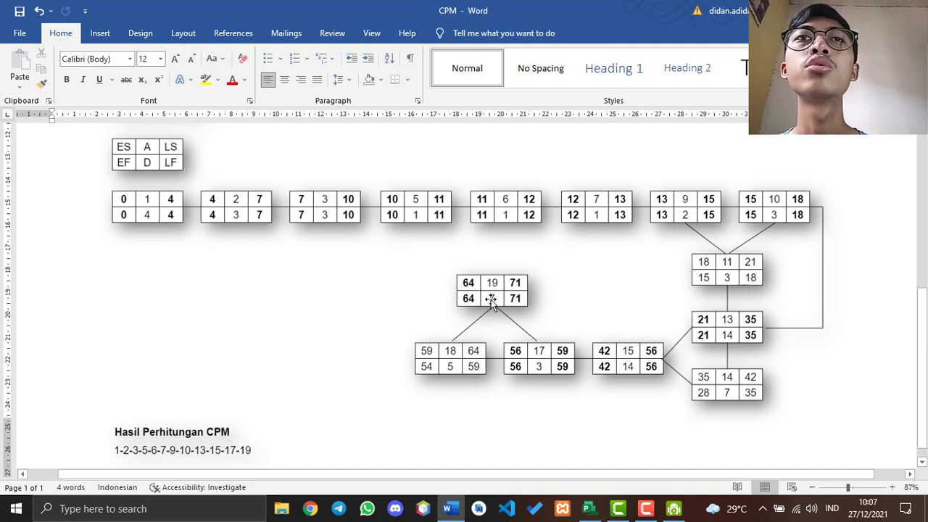
scroll(450, 290, up, 1)
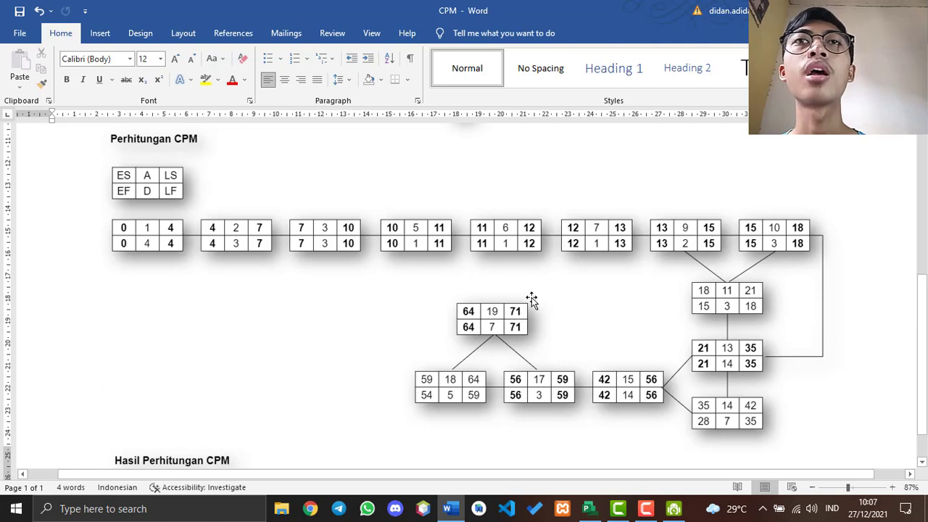
scroll(532, 300, down, 1)
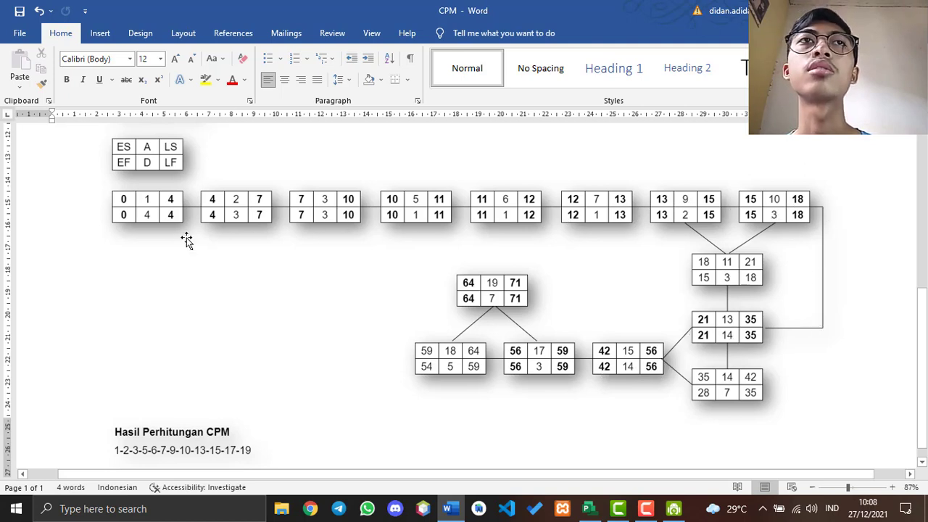
Step: Review the critical path under Hasil Perhitungan CPM against the activity boxes and return to the task list in Project
scroll(319, 348, down, 1)
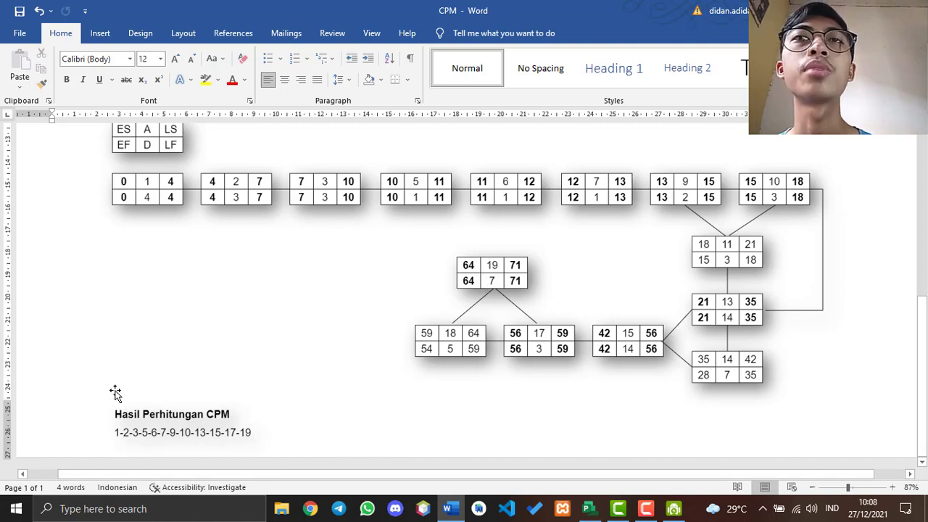
scroll(268, 359, up, 8)
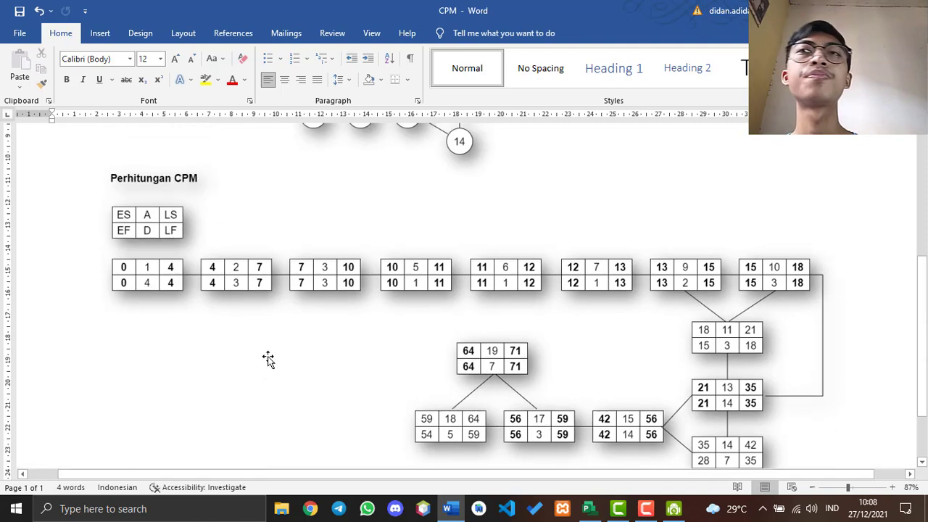
click(588, 508)
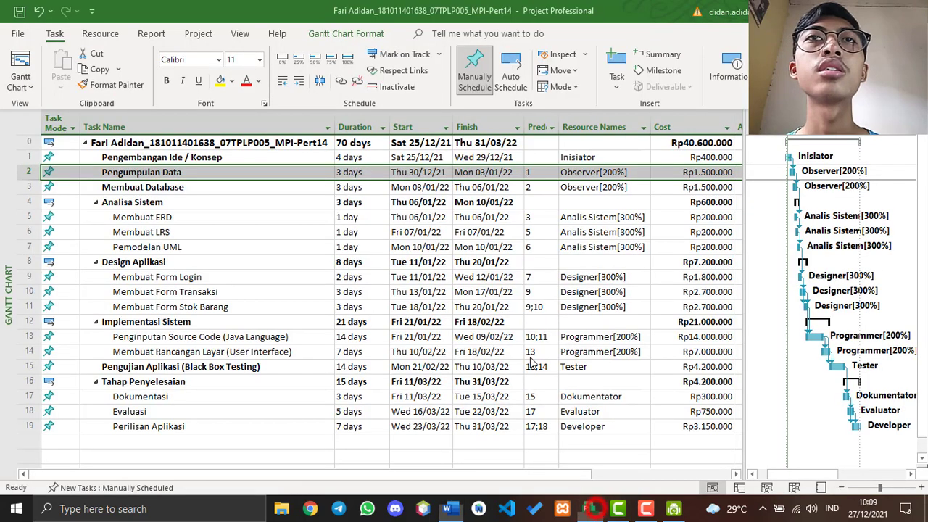